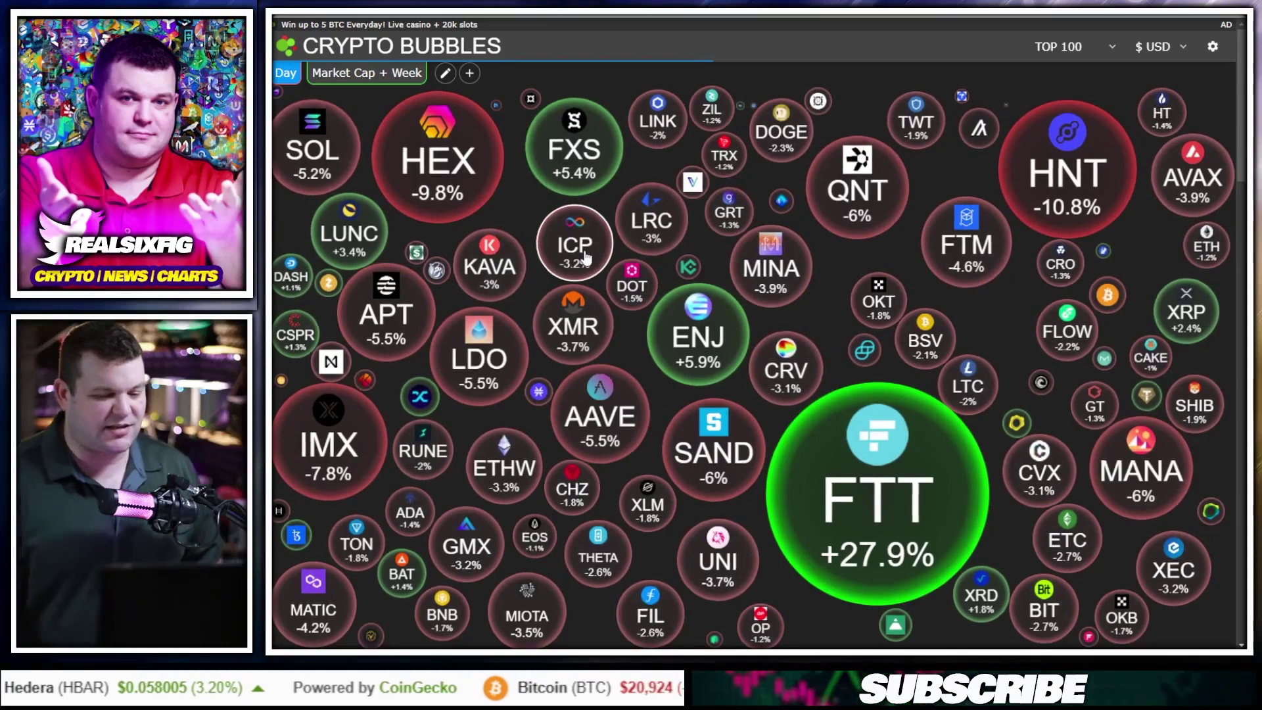
# - Check Internet Computer's stats in Crypto Bubbles, then return to the ICPUSDT weekly chart
pyautogui.click(582, 257)
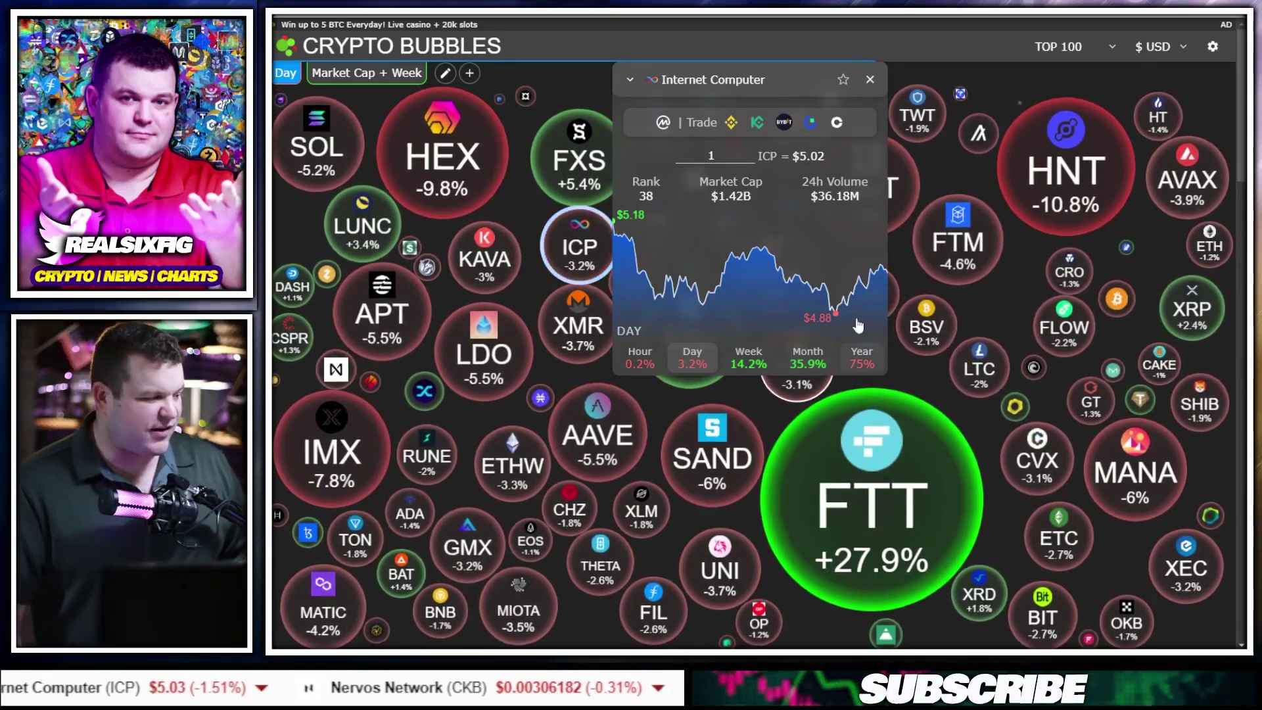
pyautogui.hotkey('alt', 'Tab')
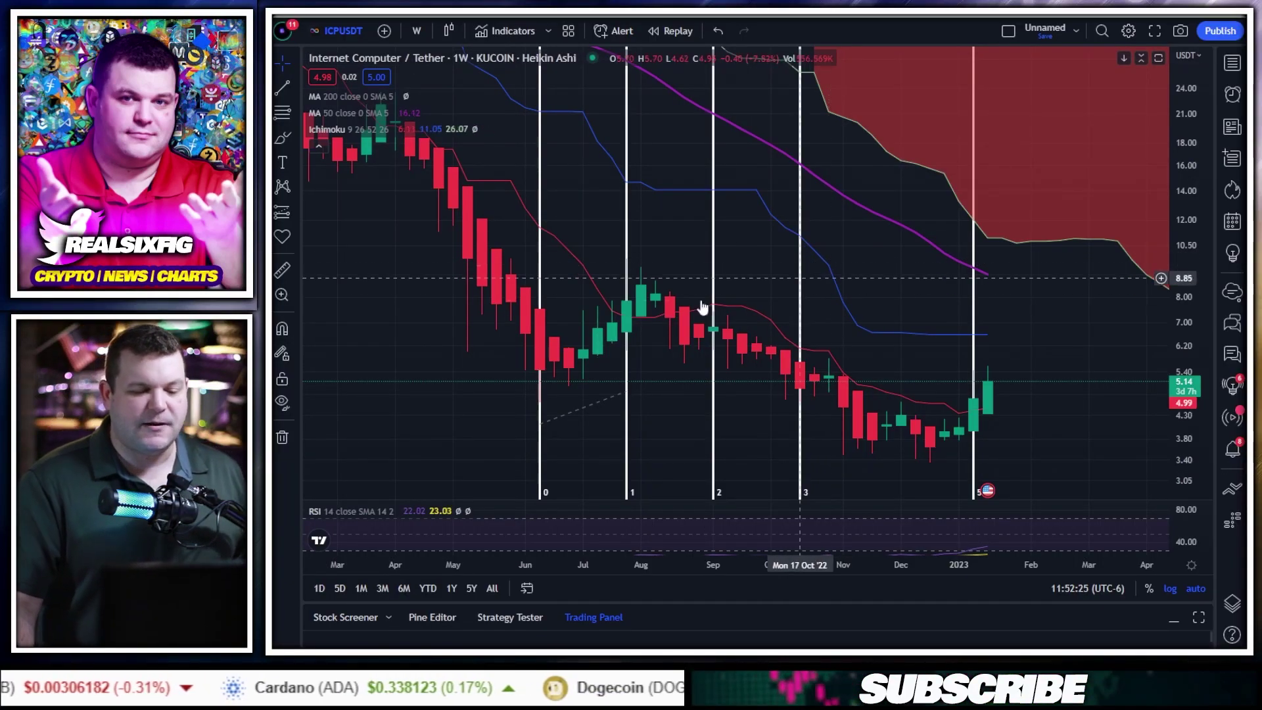
# - Zoom and pan the weekly ICPUSDT chart back to reveal the 2021 highs
pyautogui.scroll(-1, 603, 372)
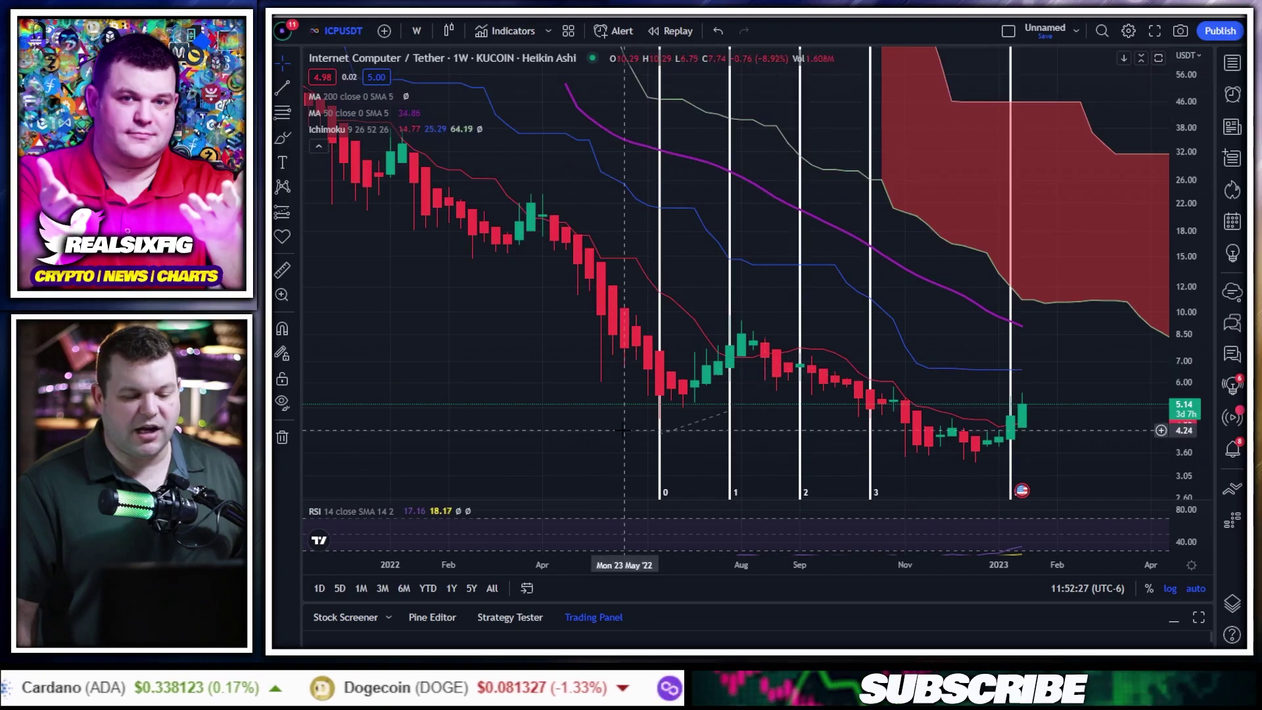
pyautogui.scroll(1, 728, 393)
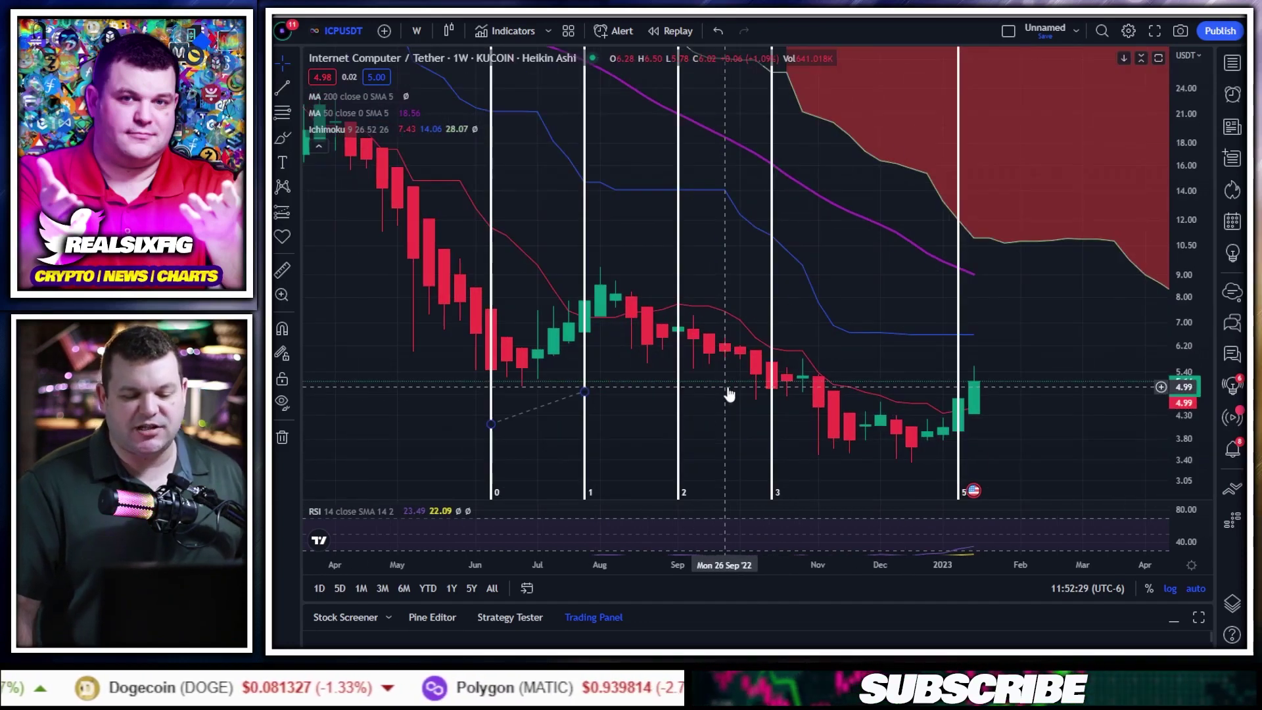
pyautogui.scroll(1, 729, 393)
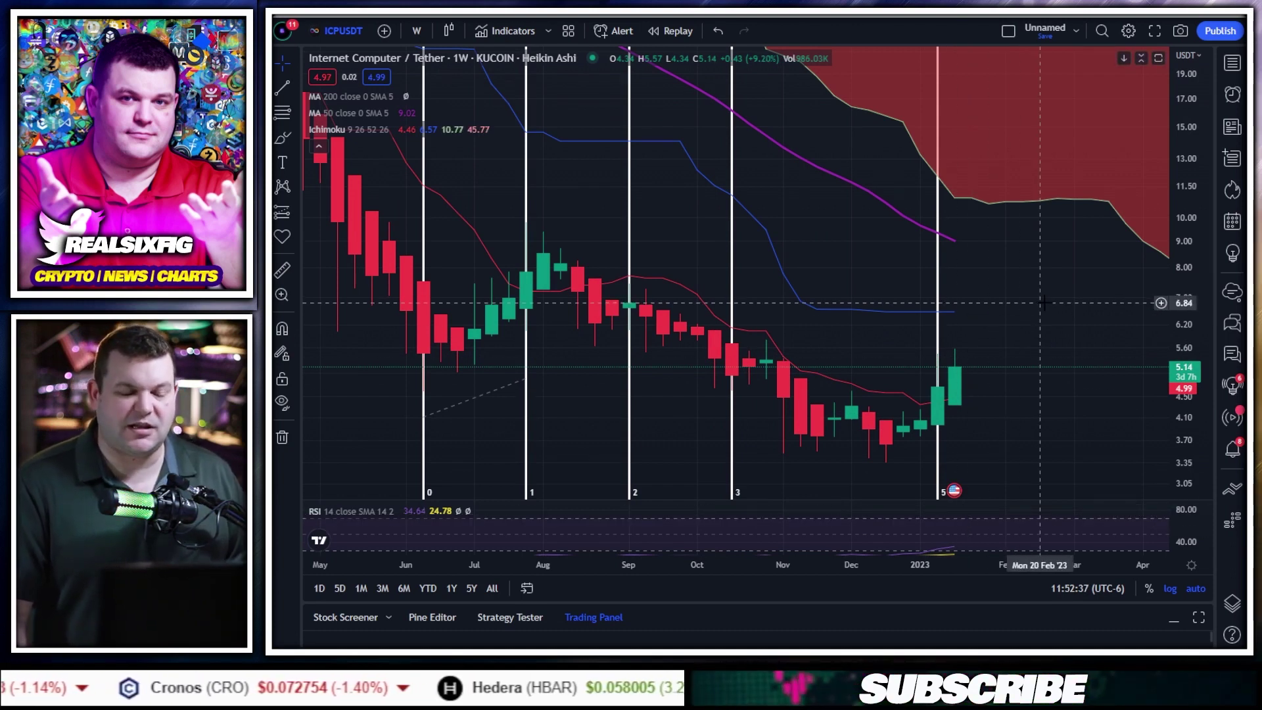
pyautogui.moveTo(1042, 303); pyautogui.dragTo(957, 305)
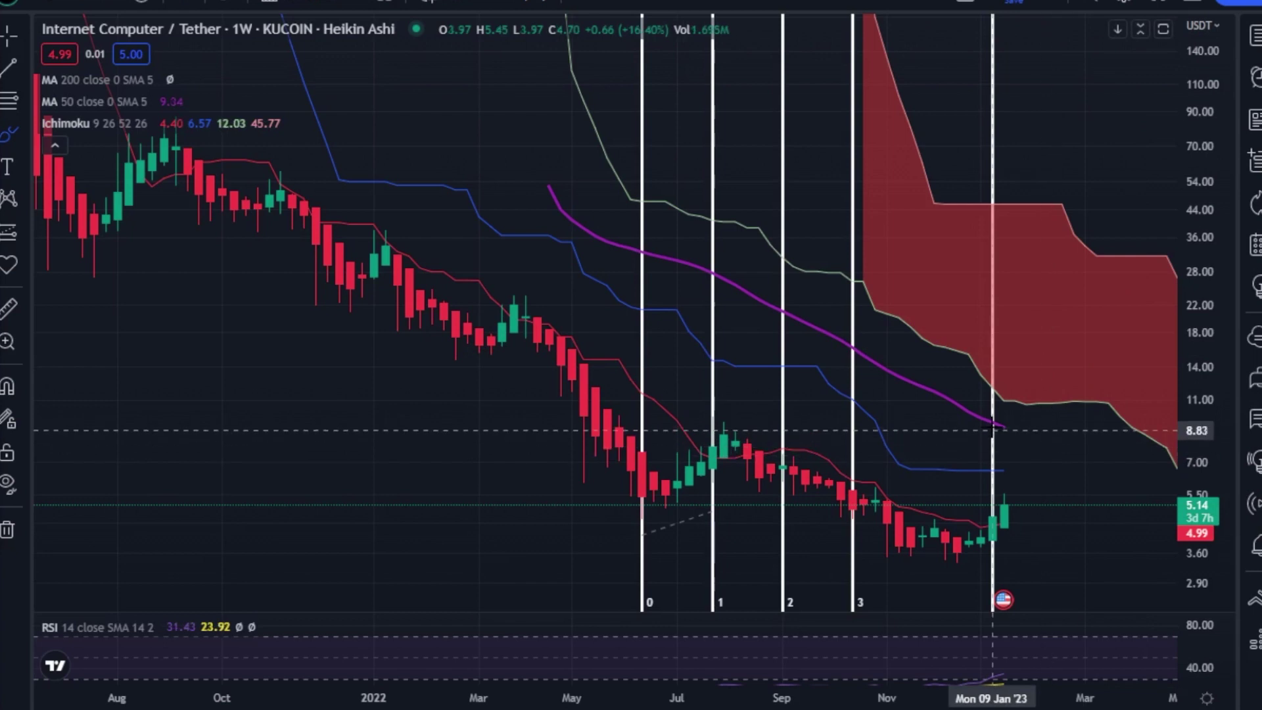
# - Sketch a falling white path beside the 50 MA and a rising one, then switch to daily
pyautogui.moveTo(1045, 442); pyautogui.dragTo(1164, 479)
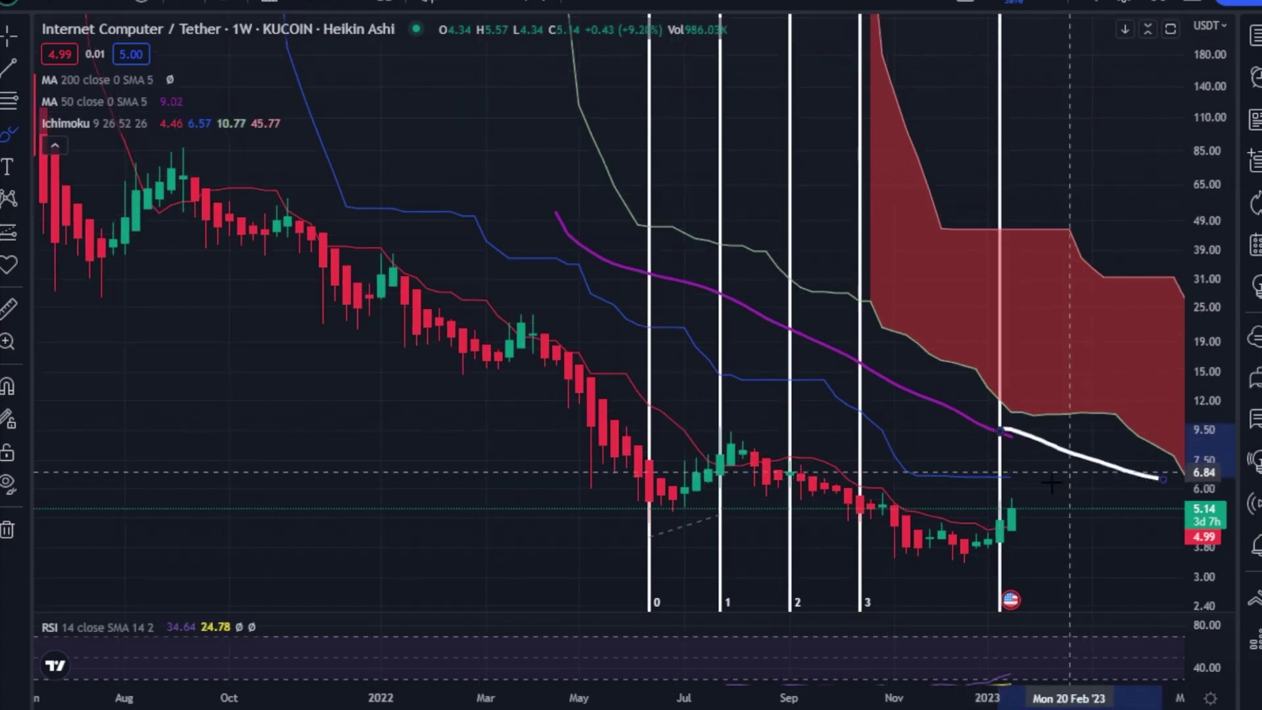
pyautogui.moveTo(1023, 511); pyautogui.dragTo(1054, 455)
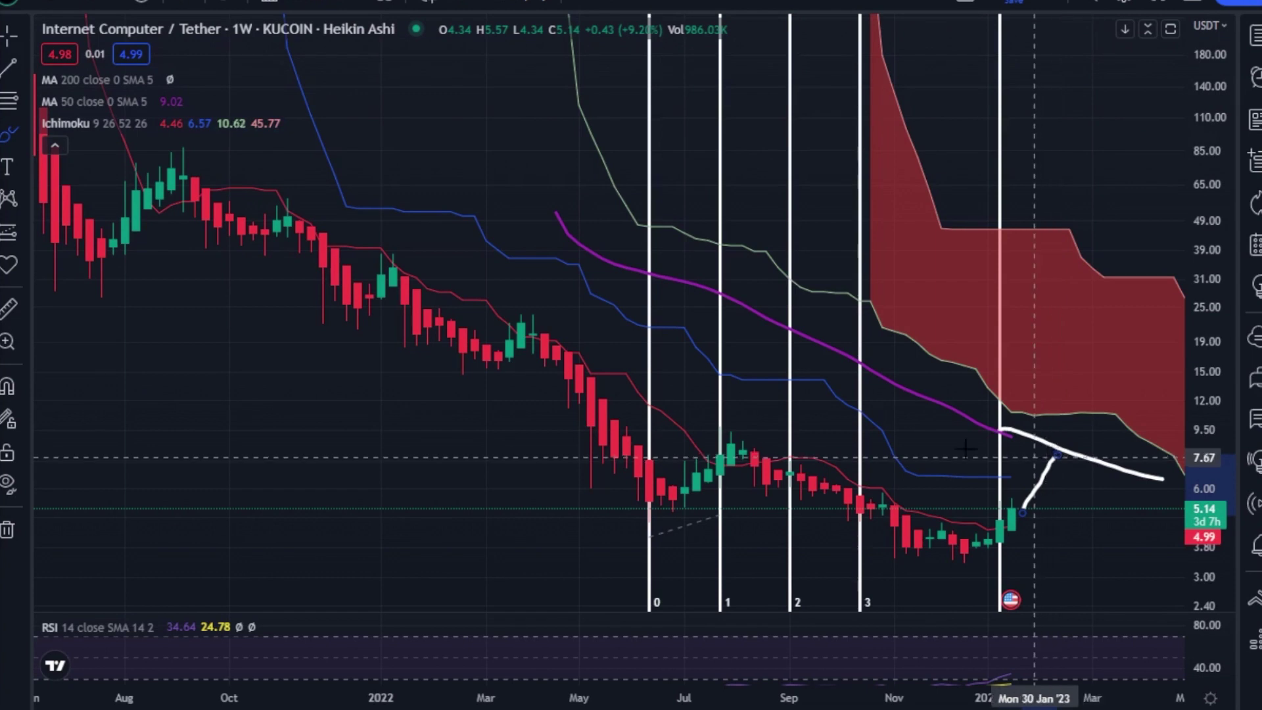
pyautogui.click(184, 5)
pyautogui.scroll(-2, 263, 632)
pyautogui.scroll(-5, 246, 664)
pyautogui.click(237, 685)
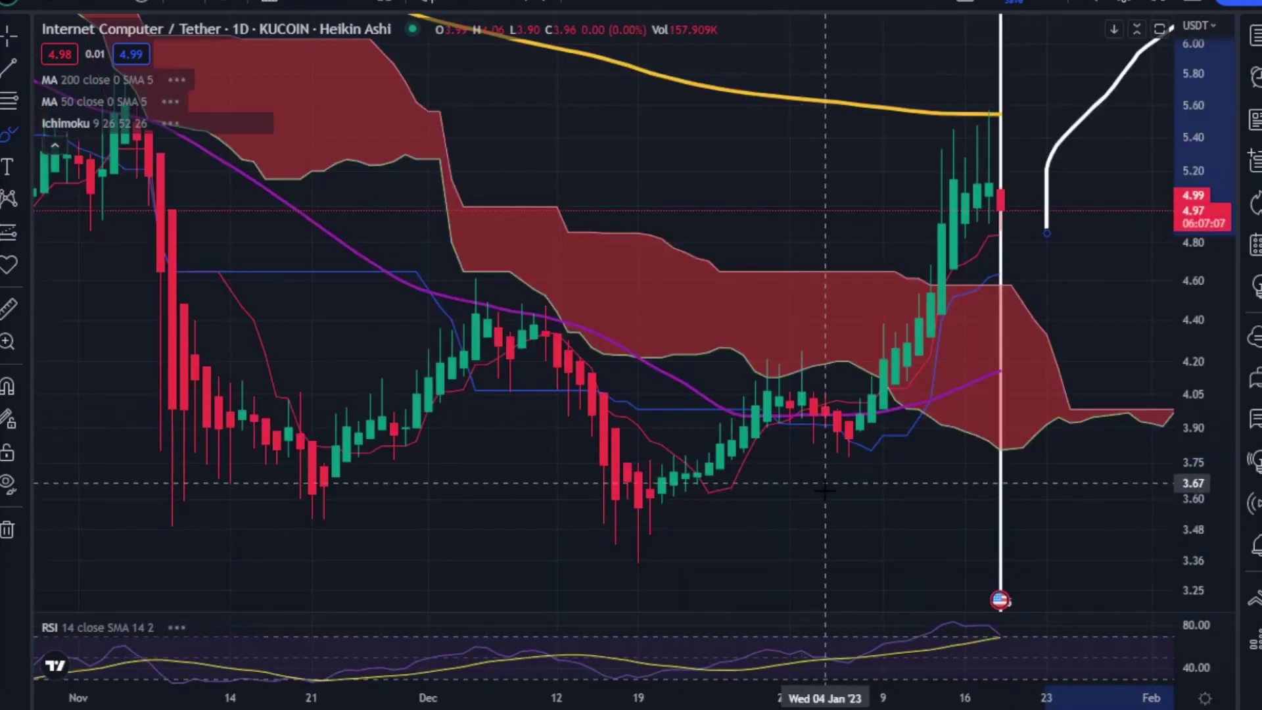
# - Trace a white path over the January rally on the daily chart, then remove all drawings
pyautogui.scroll(2, 906, 374)
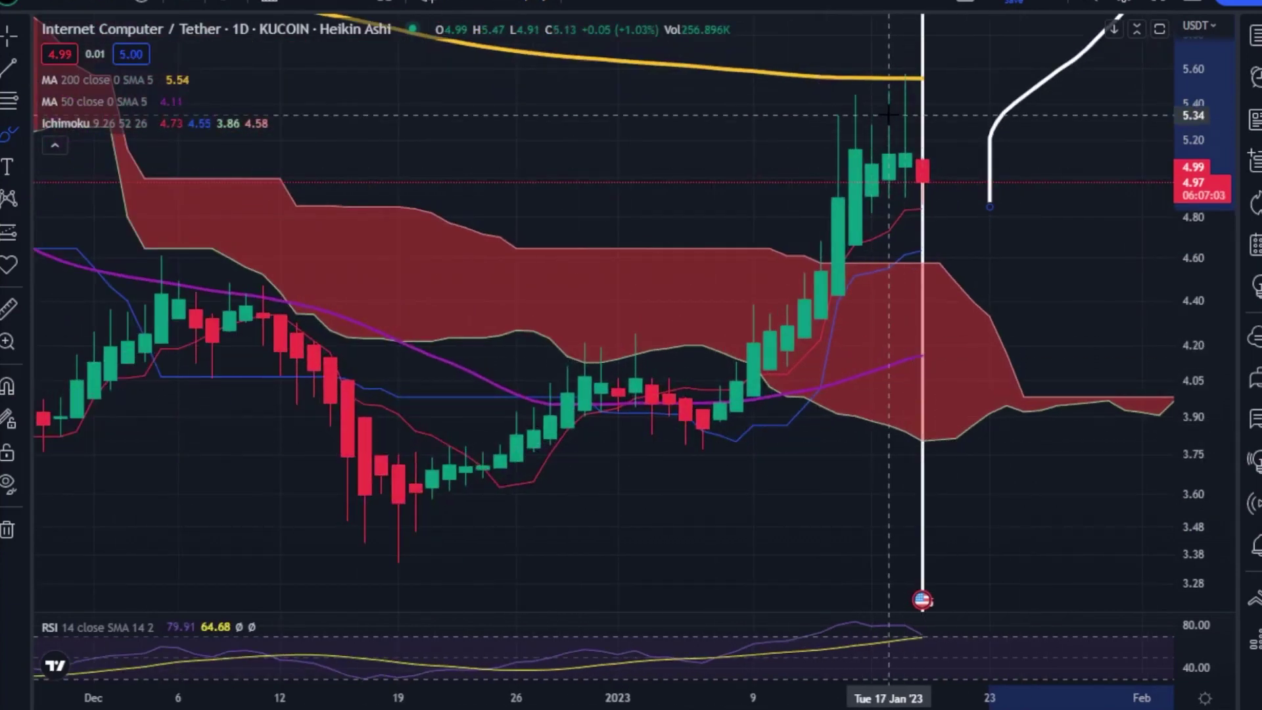
pyautogui.moveTo(399, 526)
pyautogui.mouseDown()
pyautogui.moveTo(592, 360)
pyautogui.moveTo(686, 415)
pyautogui.moveTo(821, 240)
pyautogui.moveTo(904, 72)
pyautogui.moveTo(955, 163)
pyautogui.moveTo(1003, 158)
pyautogui.moveTo(1127, 17)
pyautogui.mouseUp()
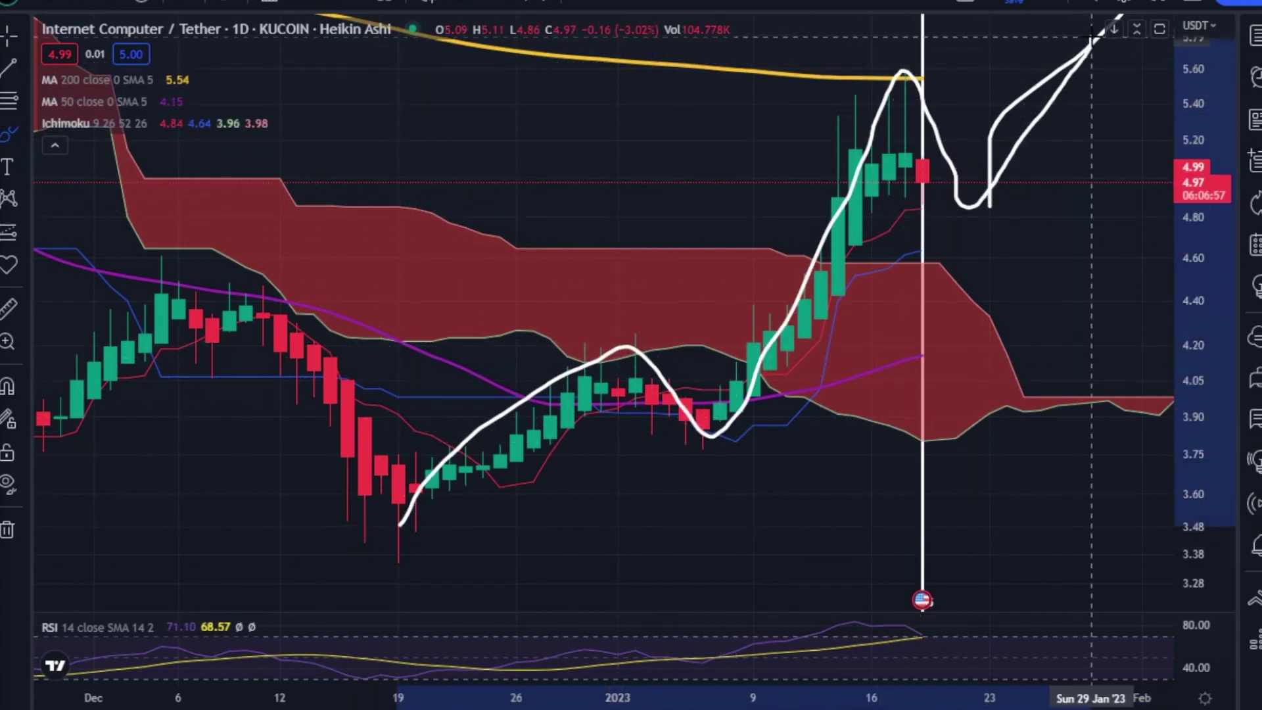
pyautogui.scroll(-4, 1136, 253)
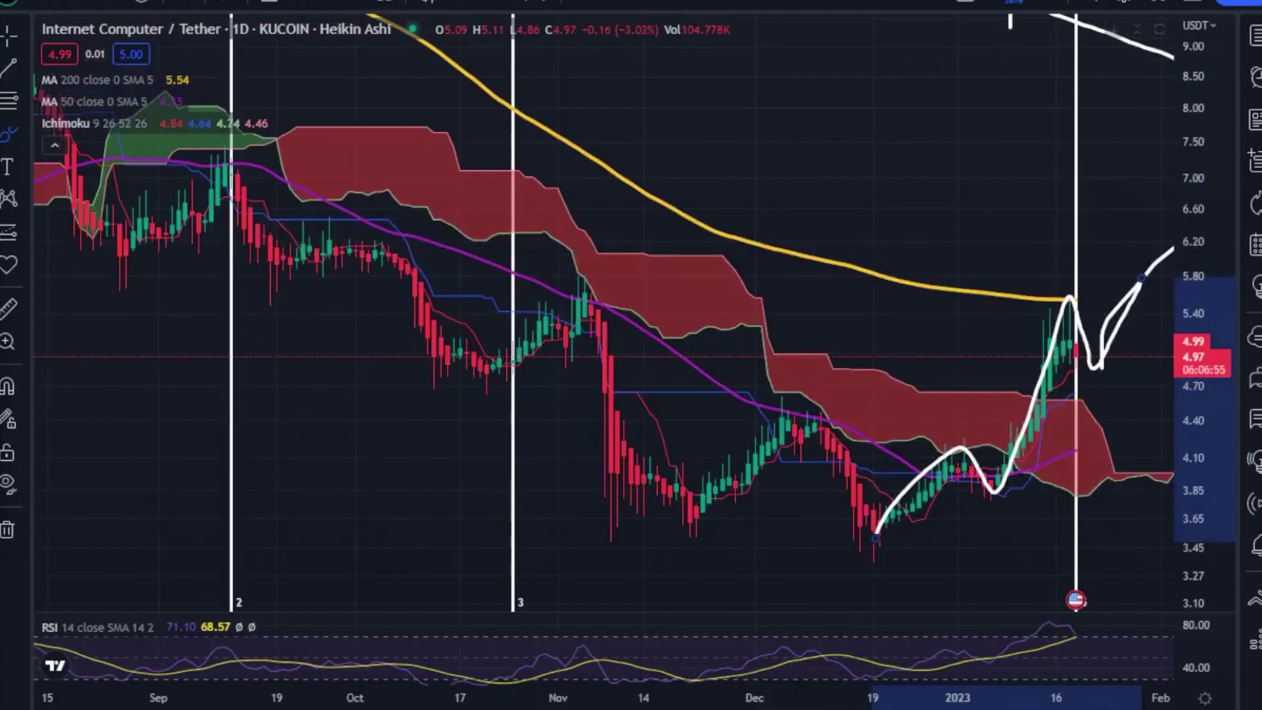
pyautogui.scroll(5, 664, 329)
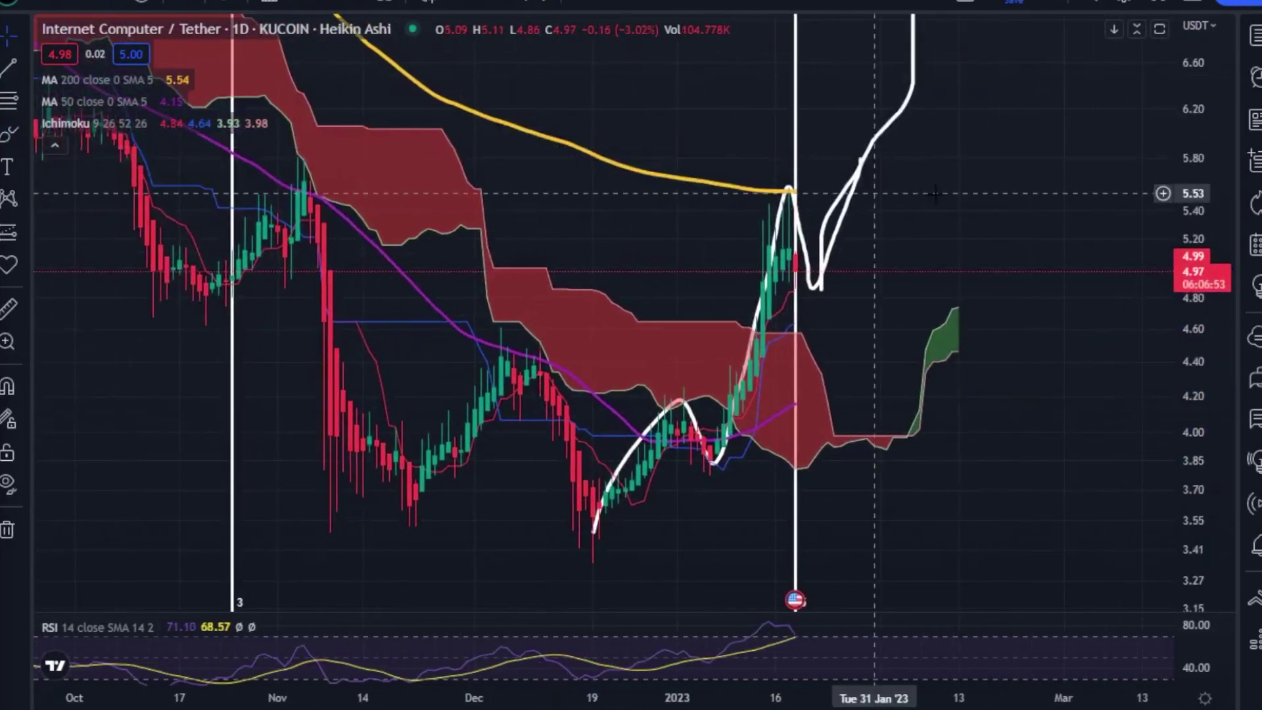
pyautogui.scroll(-2, 945, 196)
pyautogui.rightClick(880, 184)
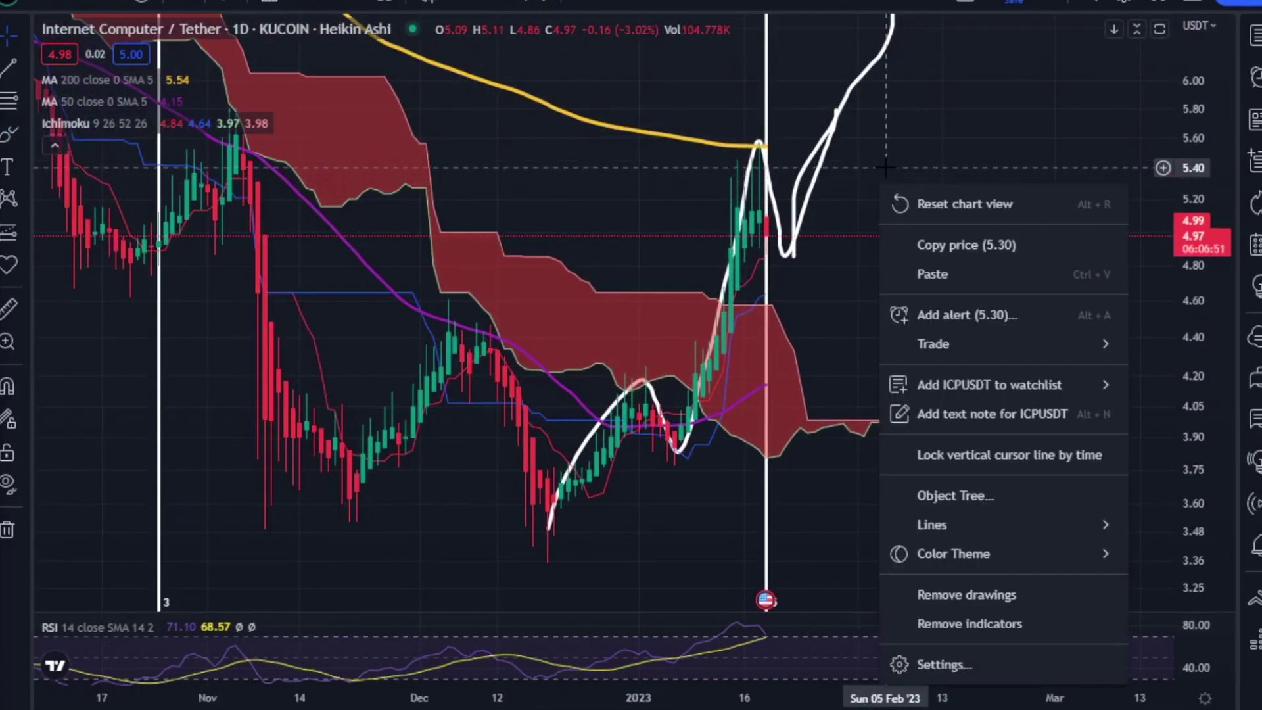
pyautogui.click(1026, 597)
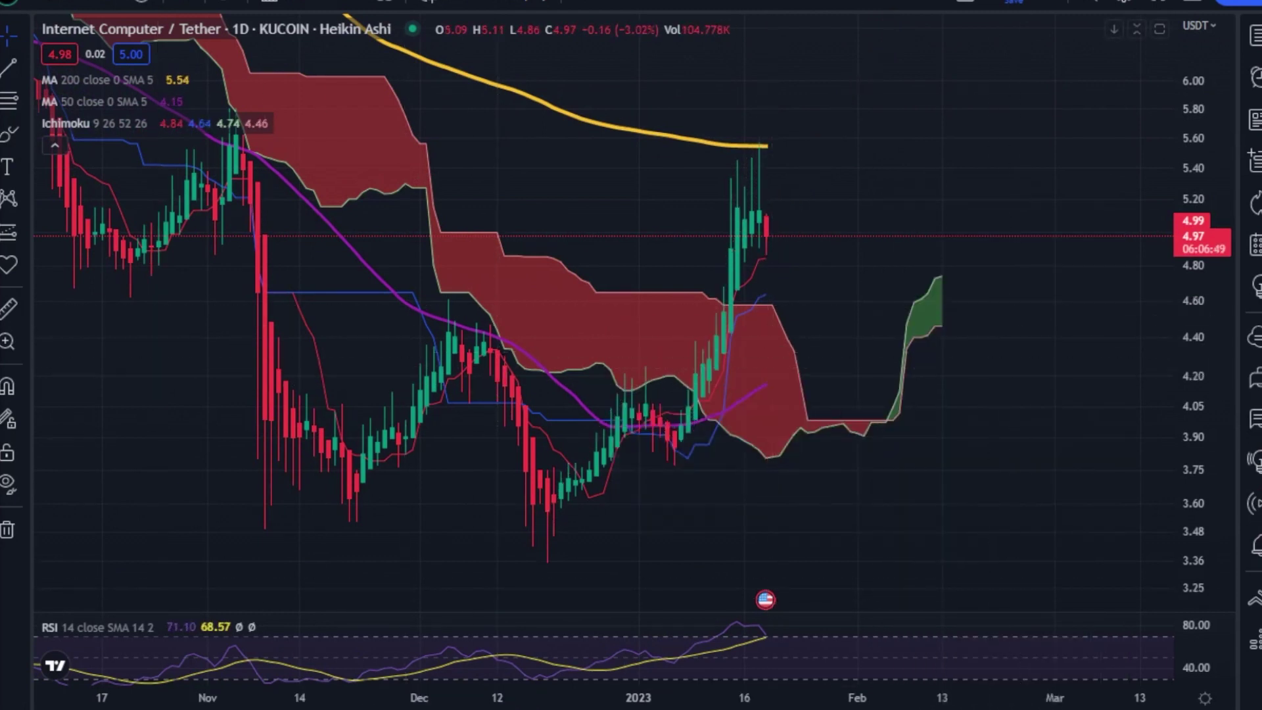
# - Draw white paths up from the December low and a drop toward 4.40, then undo them
pyautogui.moveTo(553, 562)
pyautogui.mouseDown()
pyautogui.moveTo(595, 465)
pyautogui.moveTo(676, 452)
pyautogui.moveTo(779, 216)
pyautogui.mouseUp()
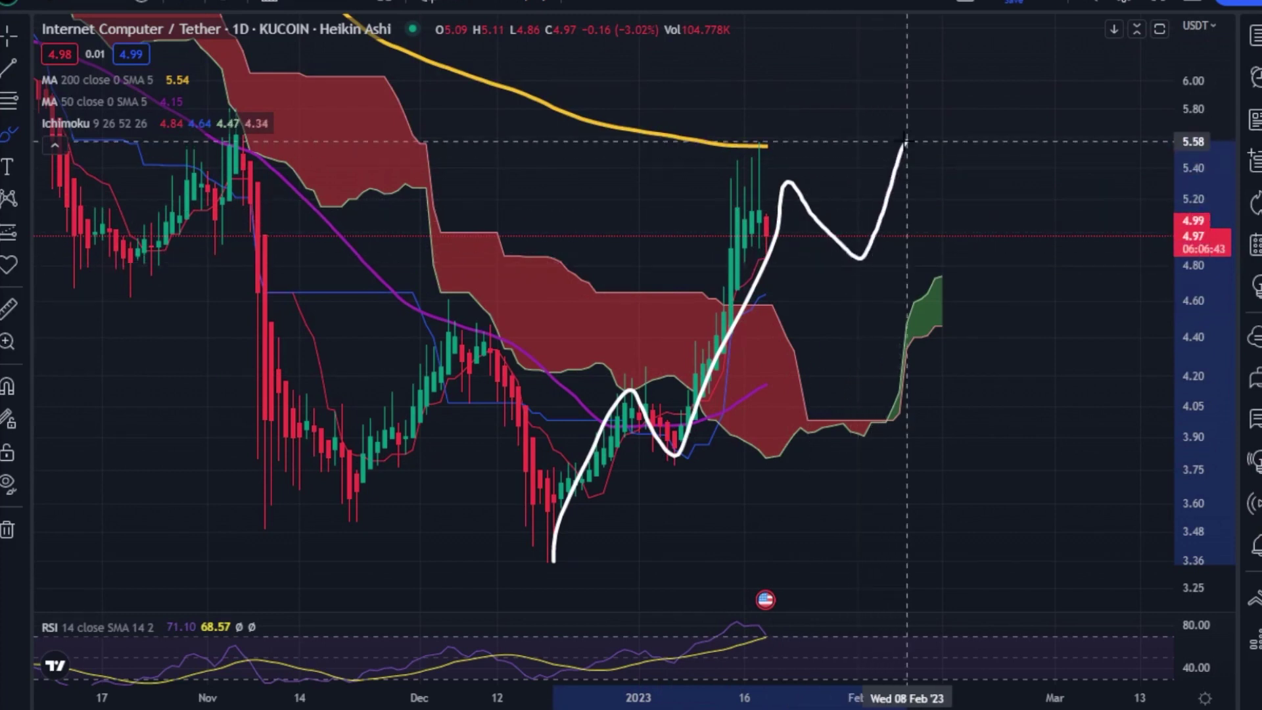
pyautogui.moveTo(936, 181); pyautogui.dragTo(1070, 323)
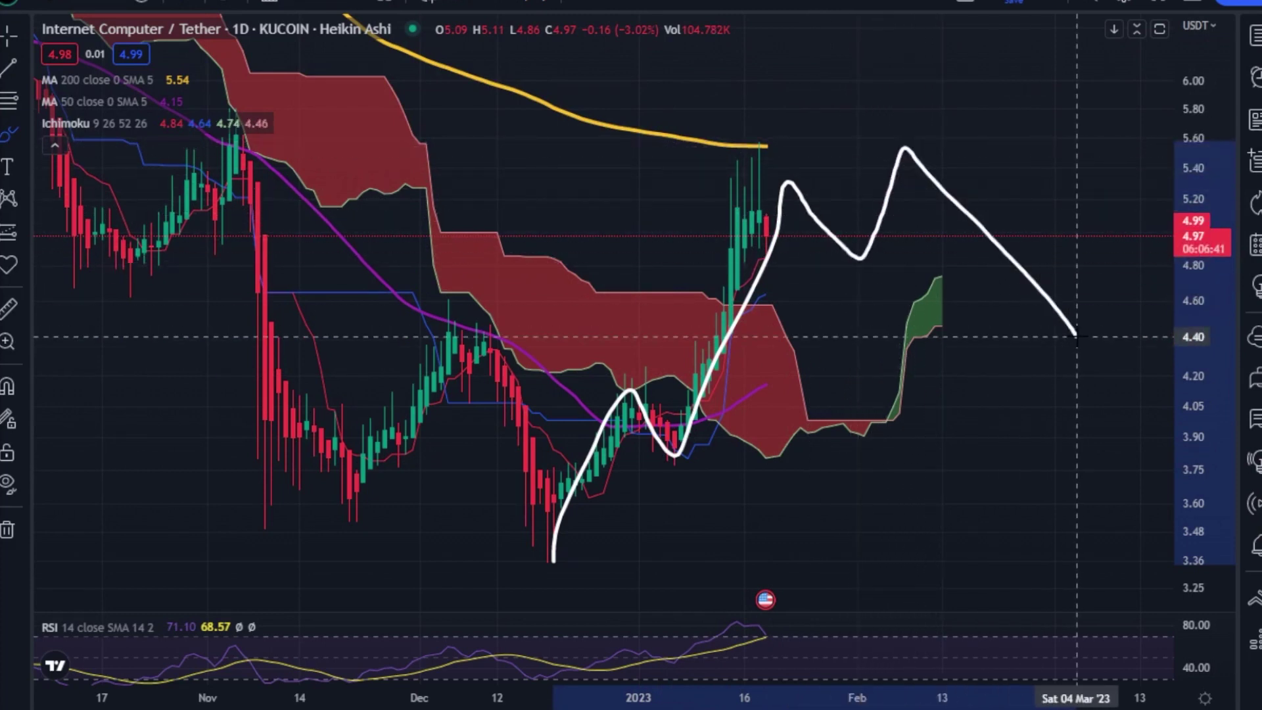
pyautogui.moveTo(544, 582)
pyautogui.mouseDown()
pyautogui.moveTo(611, 495)
pyautogui.moveTo(1020, 175)
pyautogui.moveTo(1075, 112)
pyautogui.mouseUp()
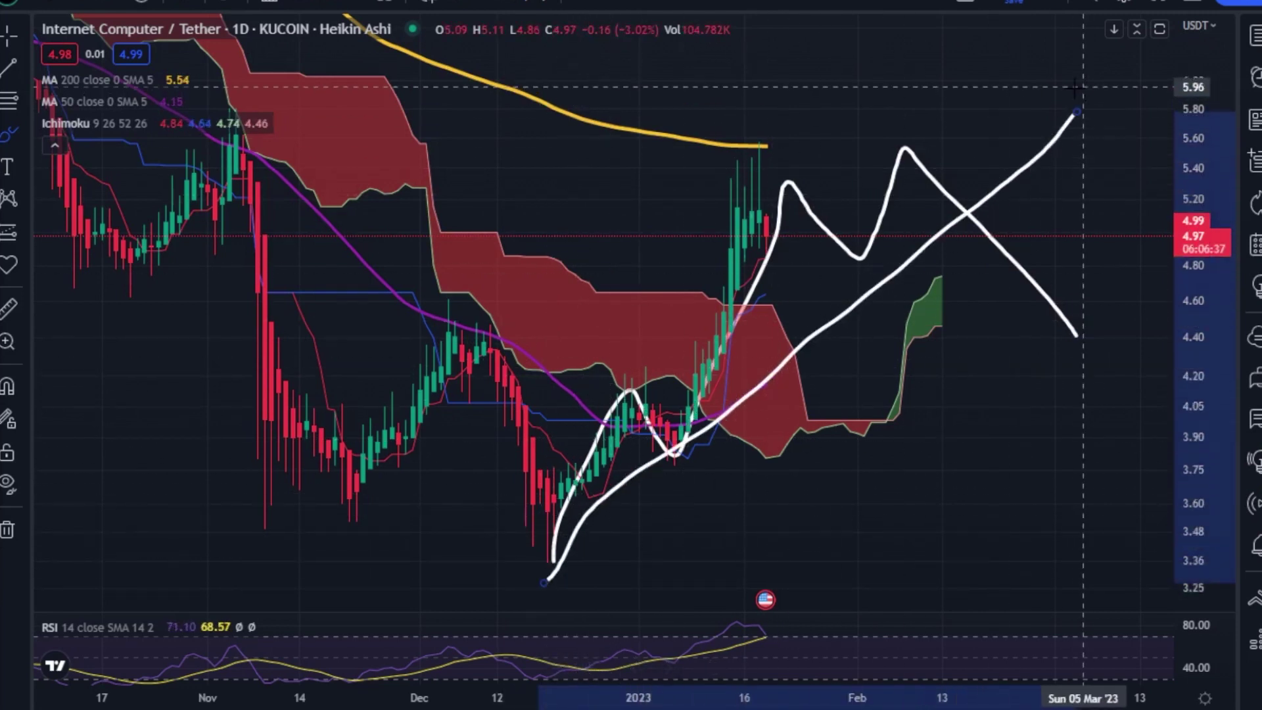
pyautogui.hotkey('ctrl', 'z')
pyautogui.hotkey('ctrl', 'z')
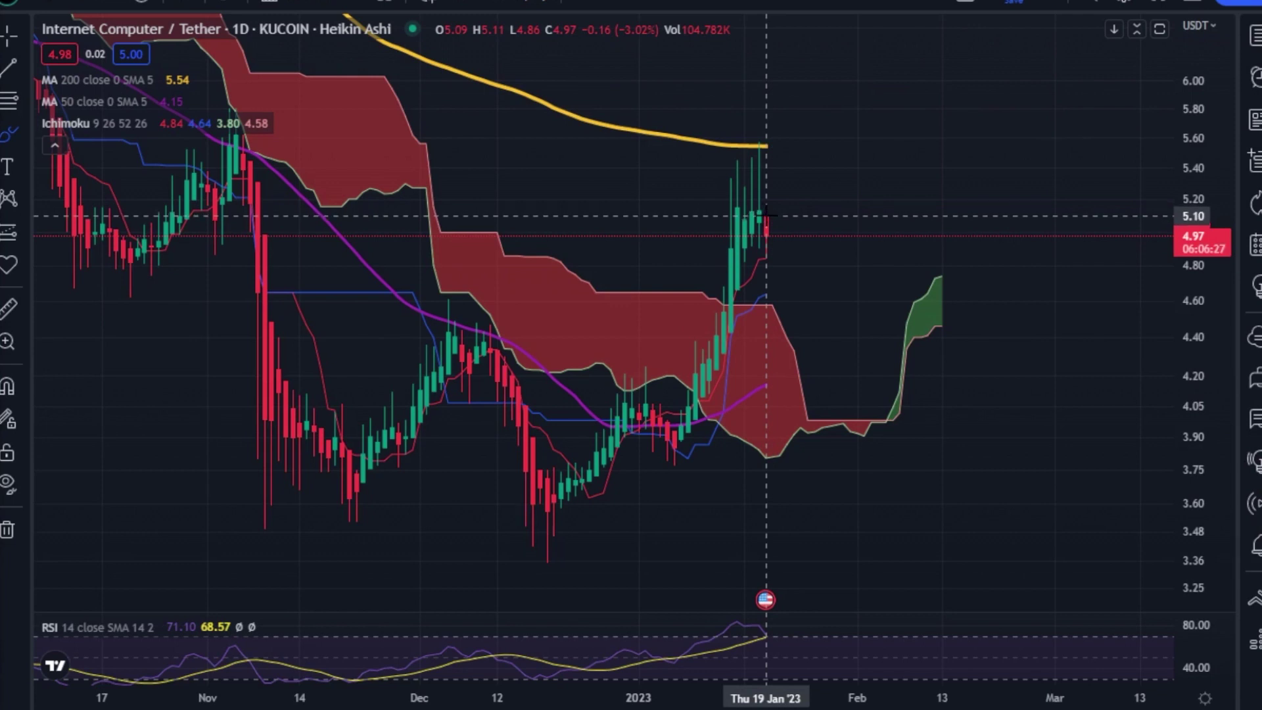
pyautogui.scroll(3, 611, 197)
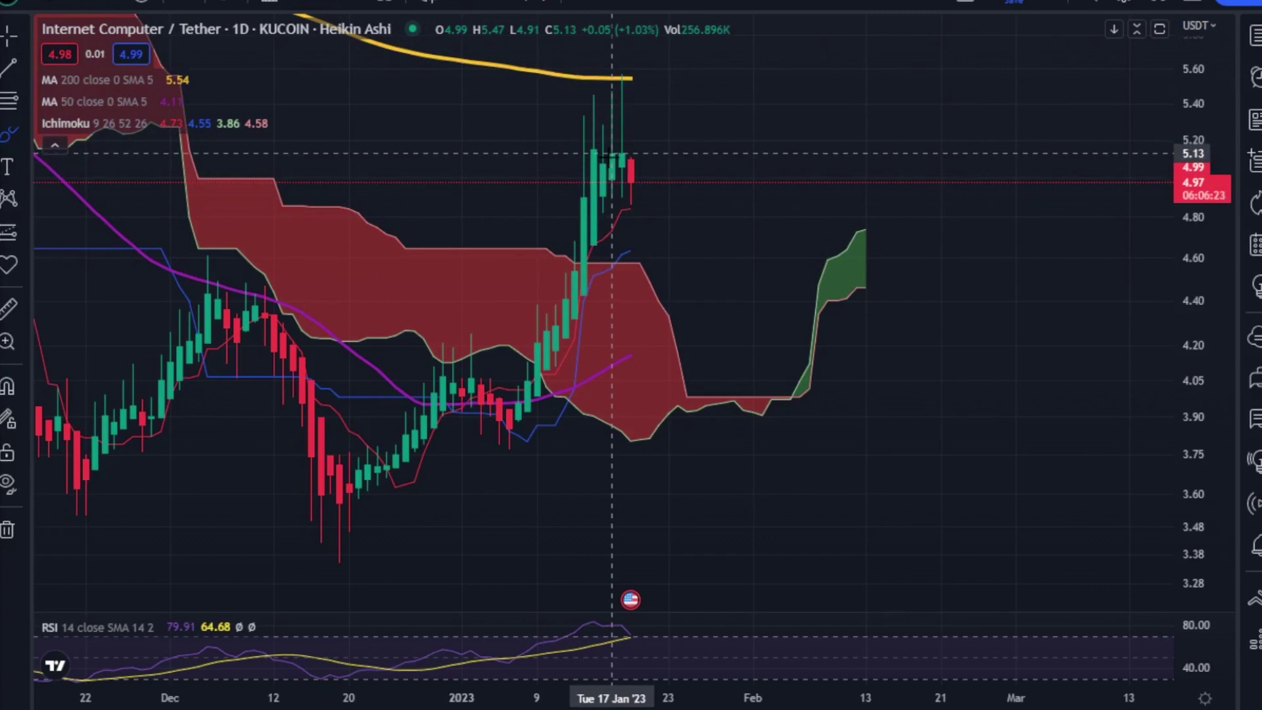
pyautogui.moveTo(621, 89)
pyautogui.mouseDown()
pyautogui.moveTo(563, 136)
pyautogui.moveTo(602, 79)
pyautogui.mouseUp()
pyautogui.moveTo(745, 178); pyautogui.dragTo(888, 305)
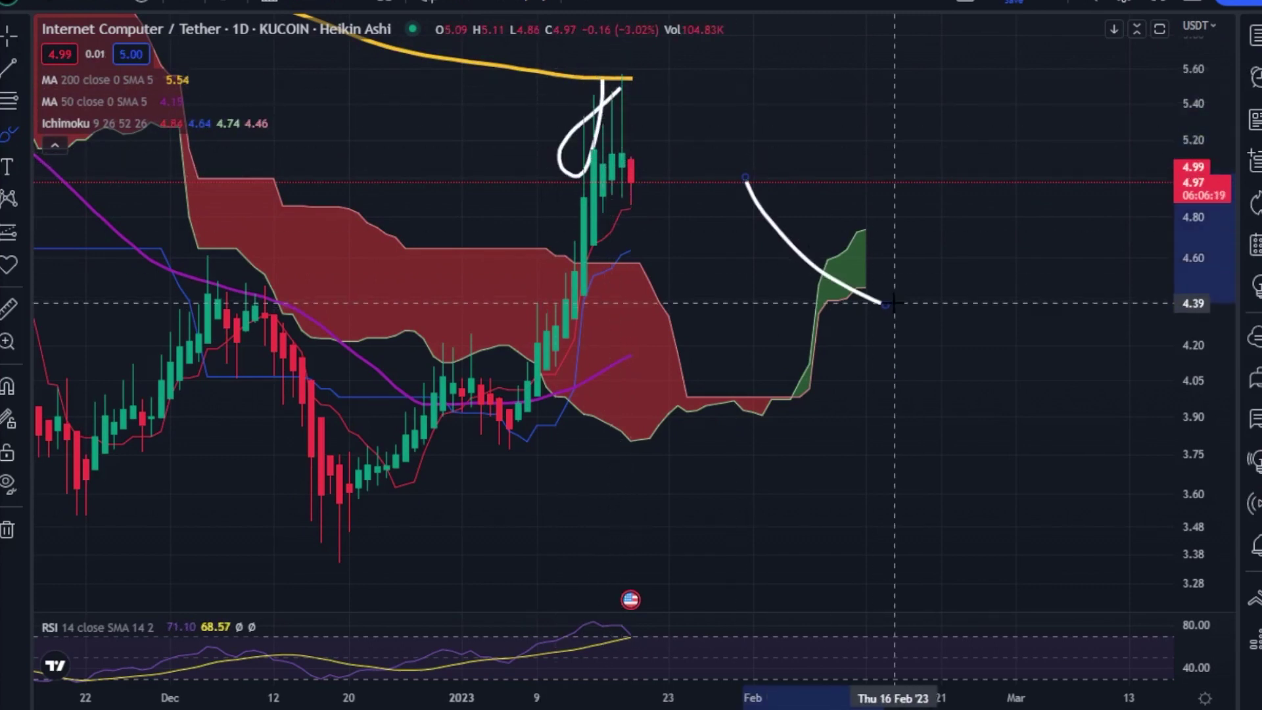
pyautogui.hotkey('ctrl', 'z')
pyautogui.hotkey('ctrl', 'z')
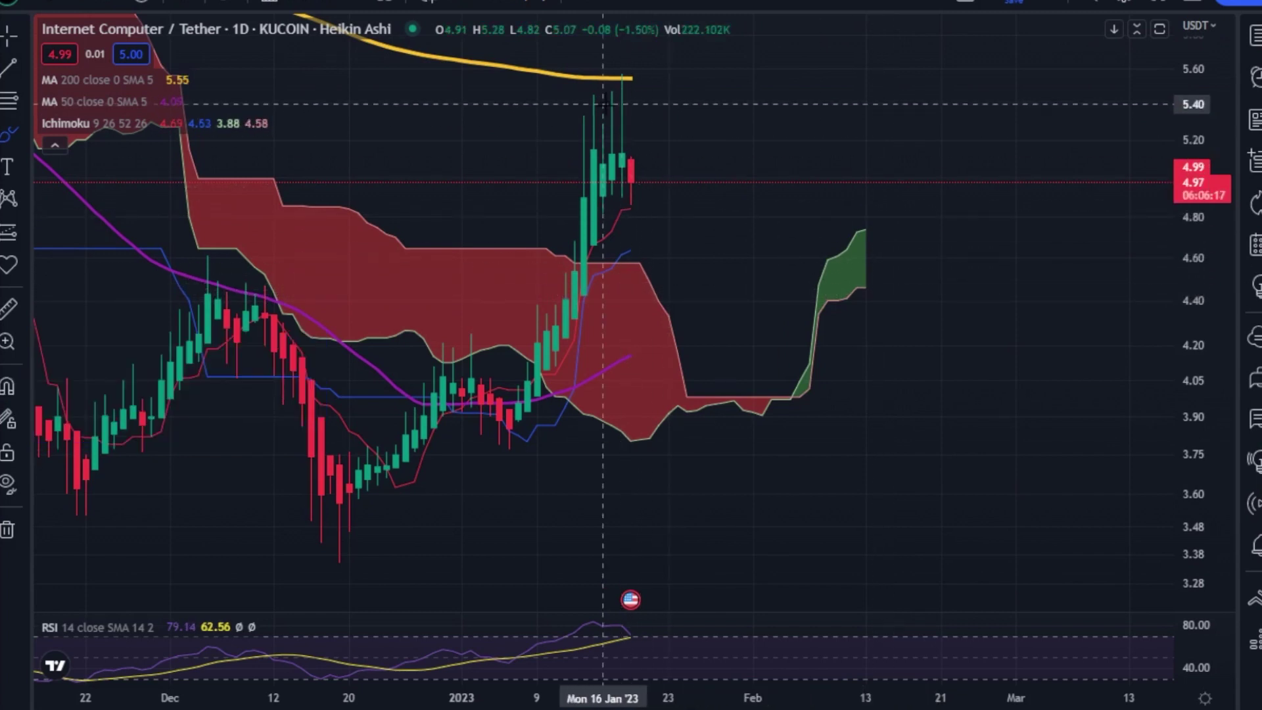
pyautogui.moveTo(603, 104); pyautogui.dragTo(659, 185)
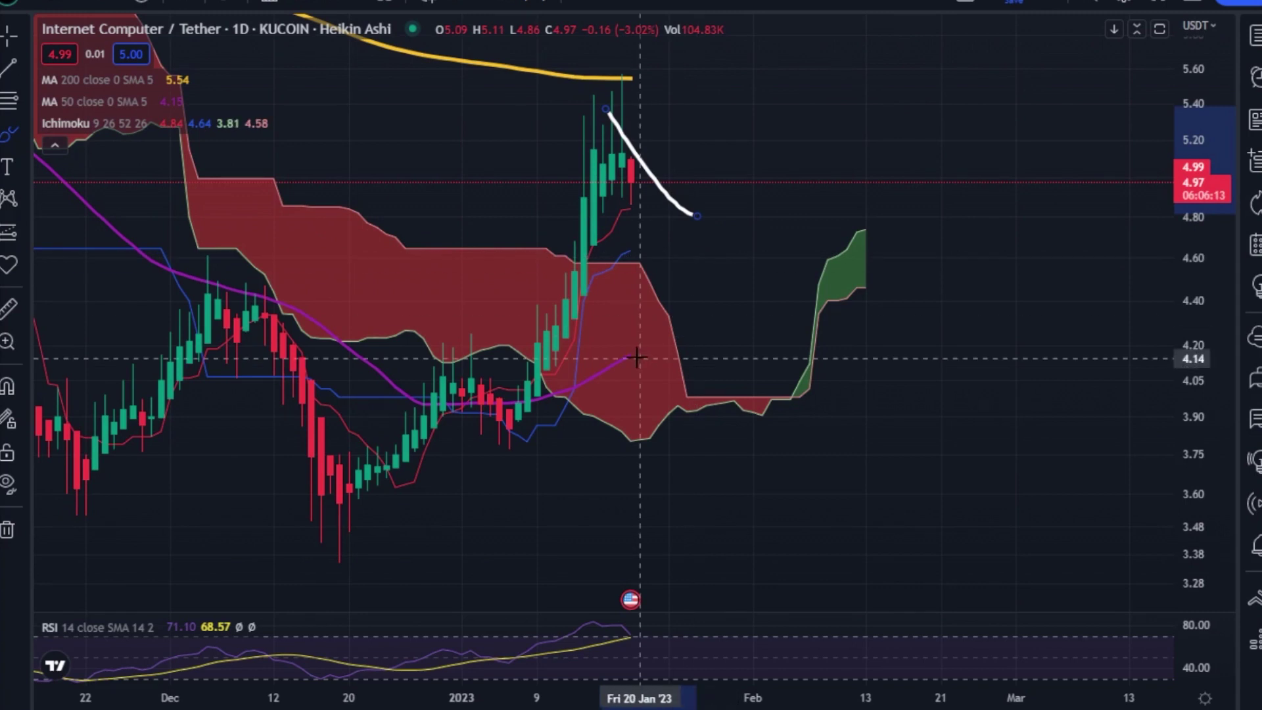
pyautogui.moveTo(631, 356)
pyautogui.mouseDown()
pyautogui.moveTo(659, 323)
pyautogui.moveTo(753, 64)
pyautogui.mouseUp()
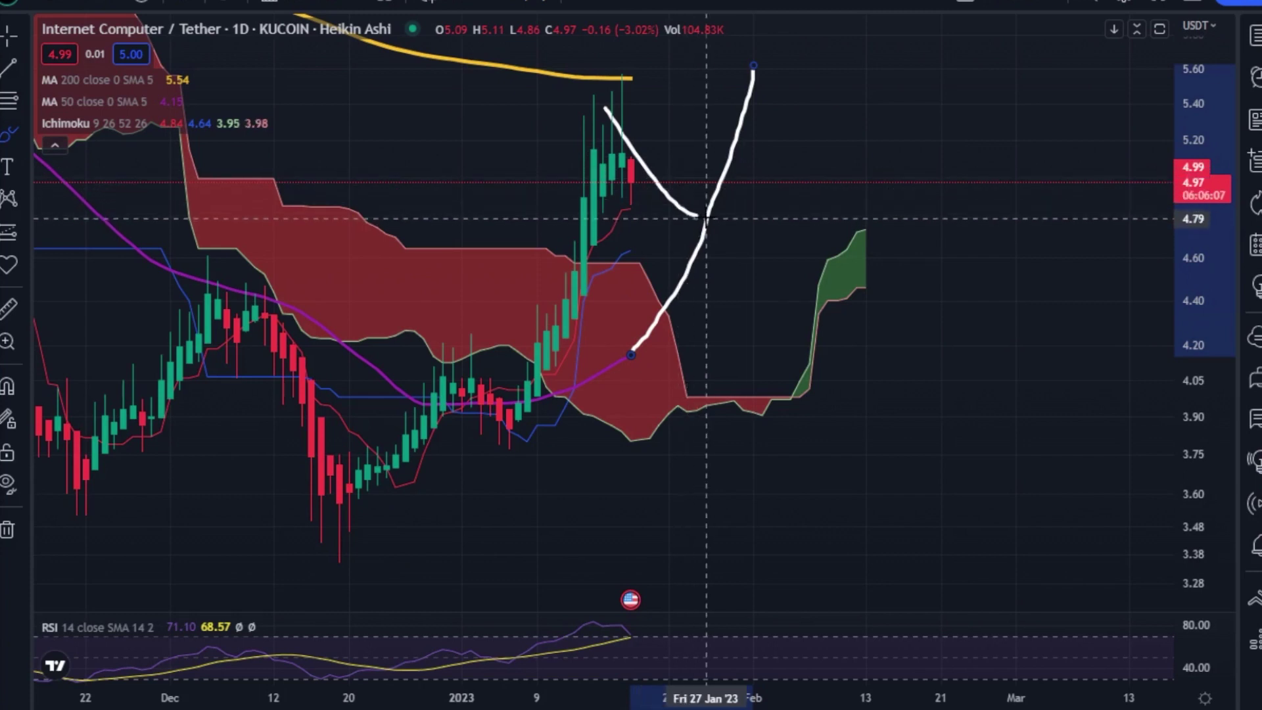
pyautogui.moveTo(604, 133); pyautogui.dragTo(697, 217)
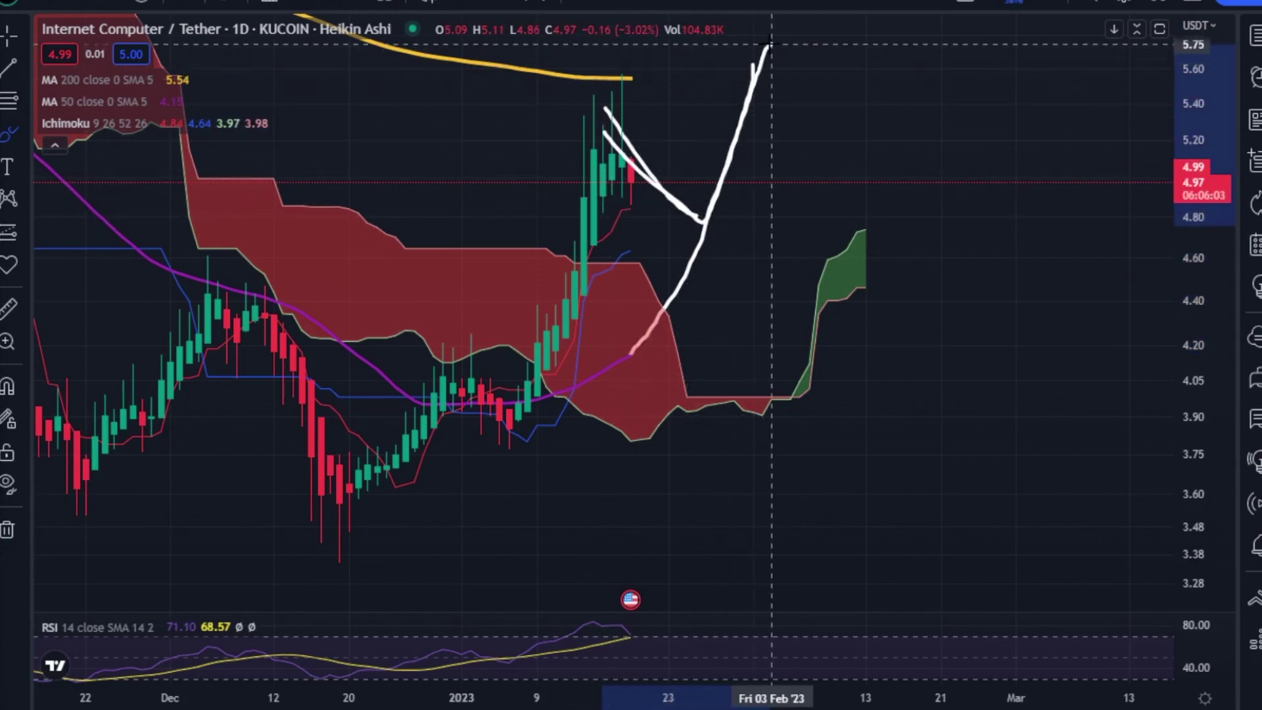
pyautogui.scroll(-5, 756, 197)
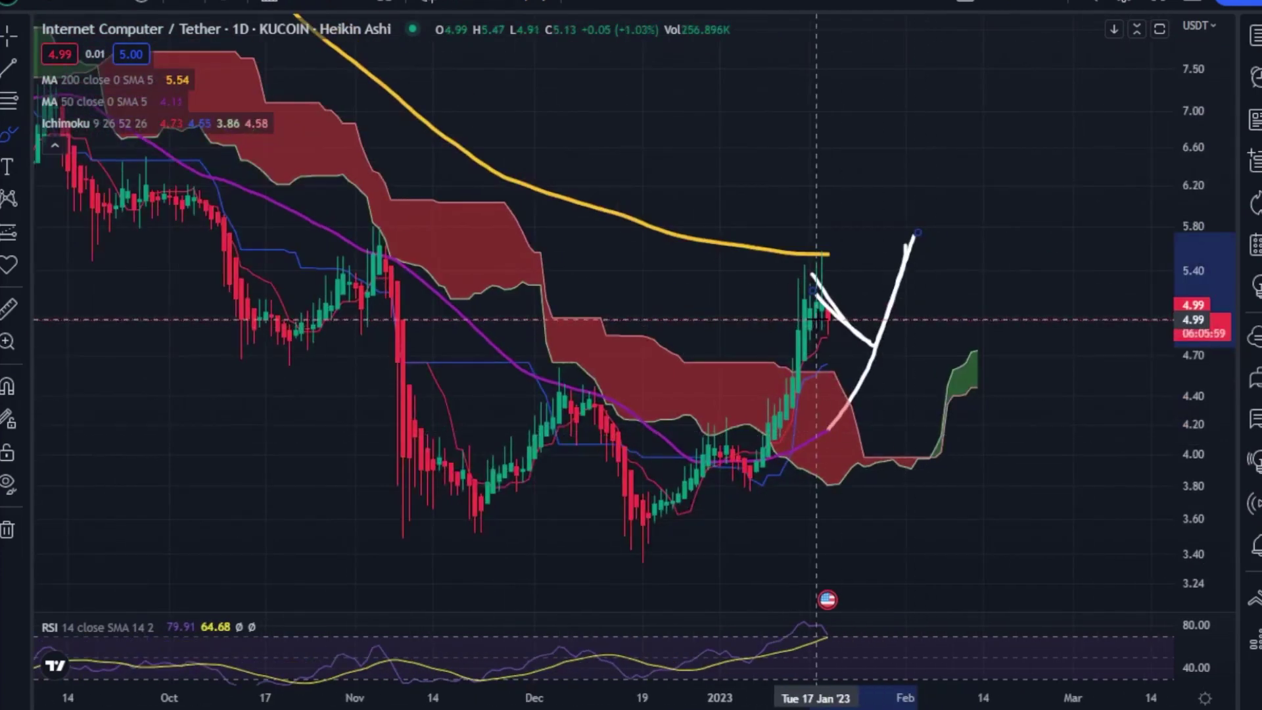
pyautogui.press('ctrl')
pyautogui.hotkey('ctrl', 'z')
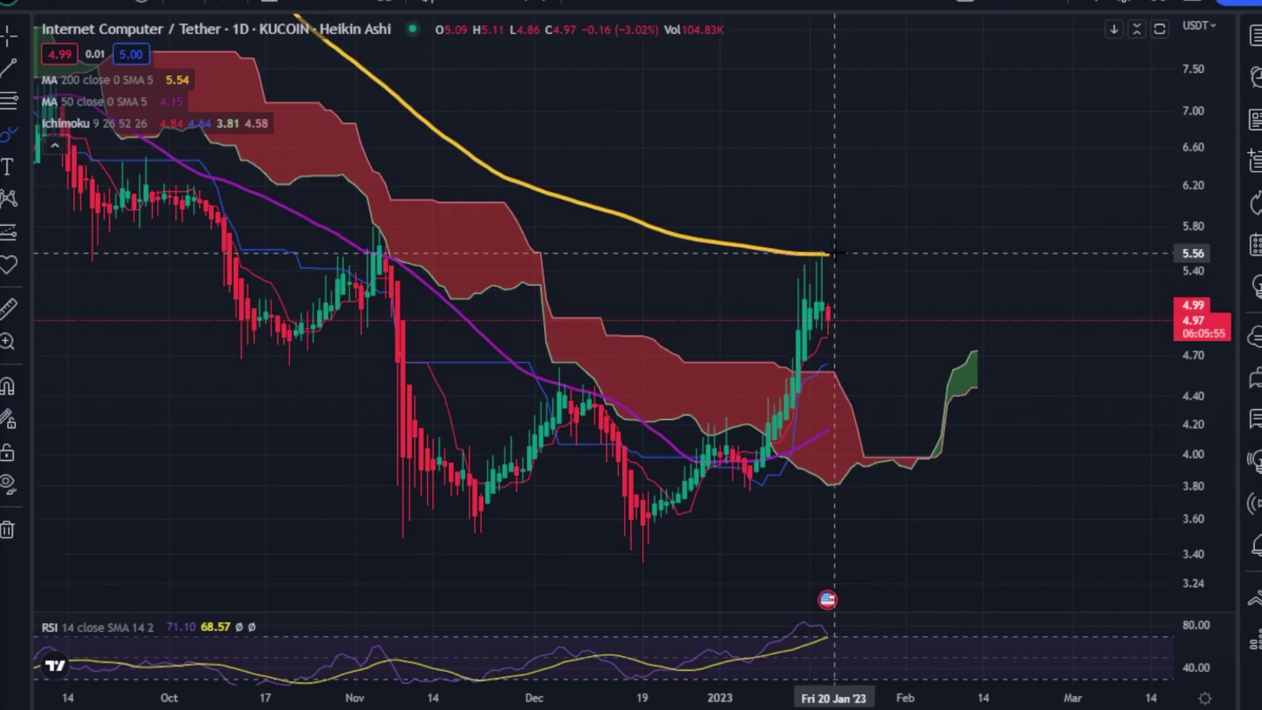
# - Trace the long downtrend with a white line, then undo it
pyautogui.scroll(-10, 834, 252)
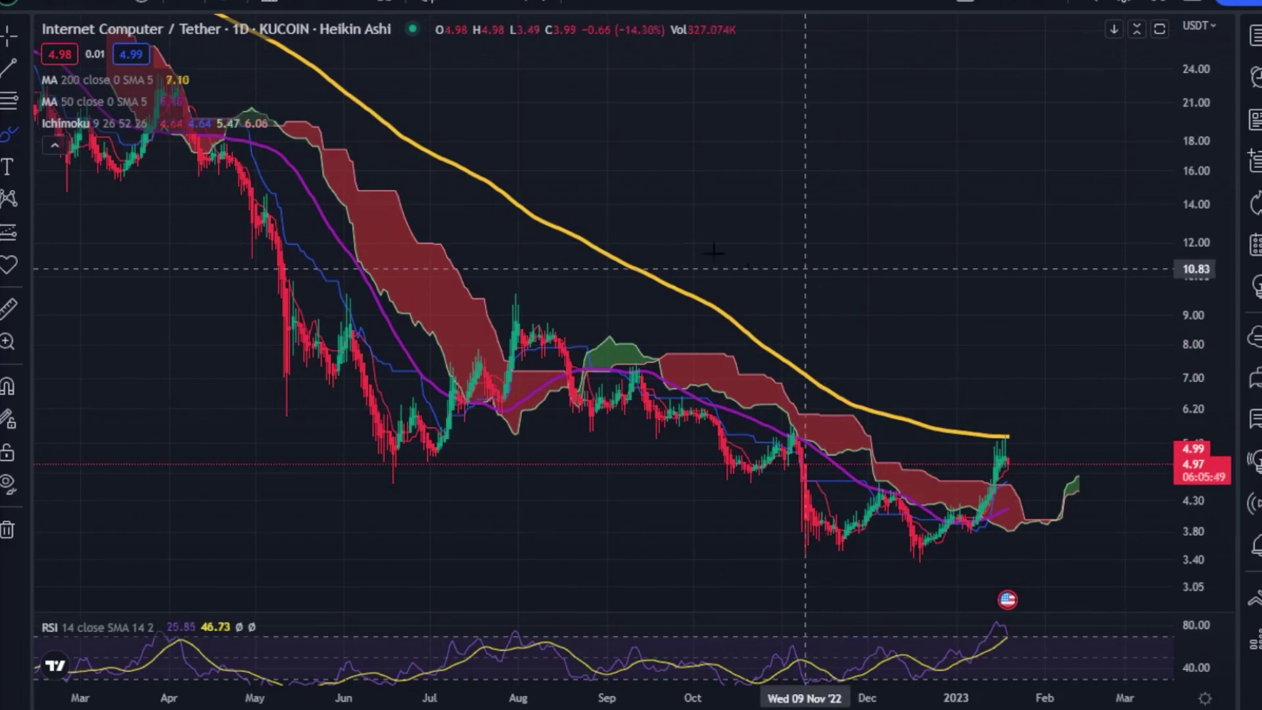
pyautogui.moveTo(326, 139)
pyautogui.mouseDown()
pyautogui.moveTo(437, 175)
pyautogui.moveTo(756, 329)
pyautogui.moveTo(987, 407)
pyautogui.mouseUp()
pyautogui.hotkey('ctrl', 'z')
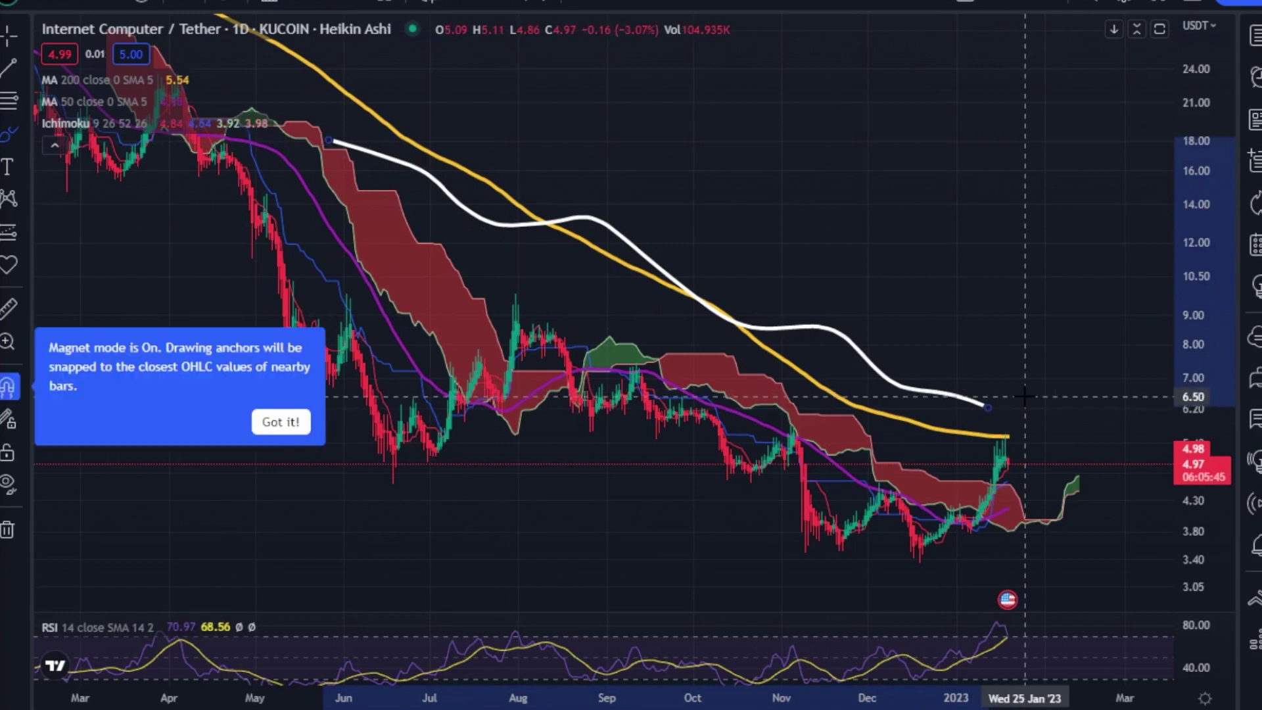
# - Zoom out and pan the daily chart to show its full history with empty space into 2024
pyautogui.scroll(-10, 1000, 434)
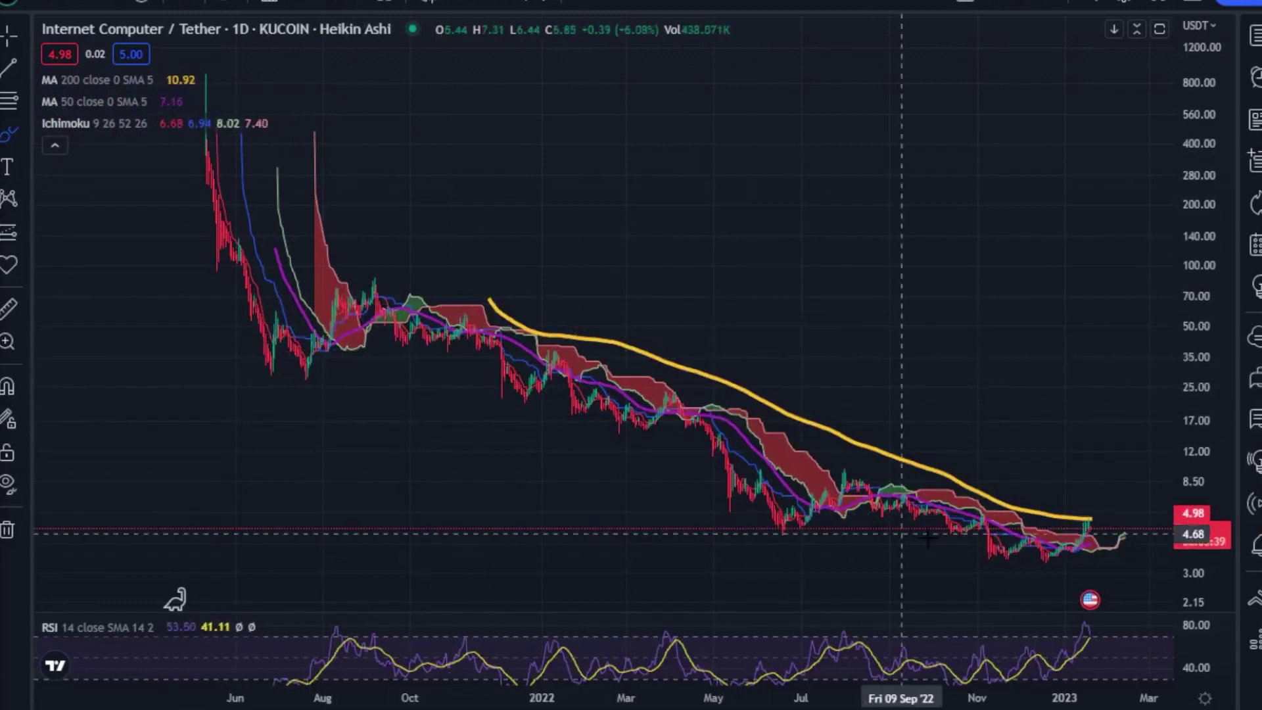
pyautogui.scroll(5, 1041, 544)
pyautogui.scroll(3, 1041, 543)
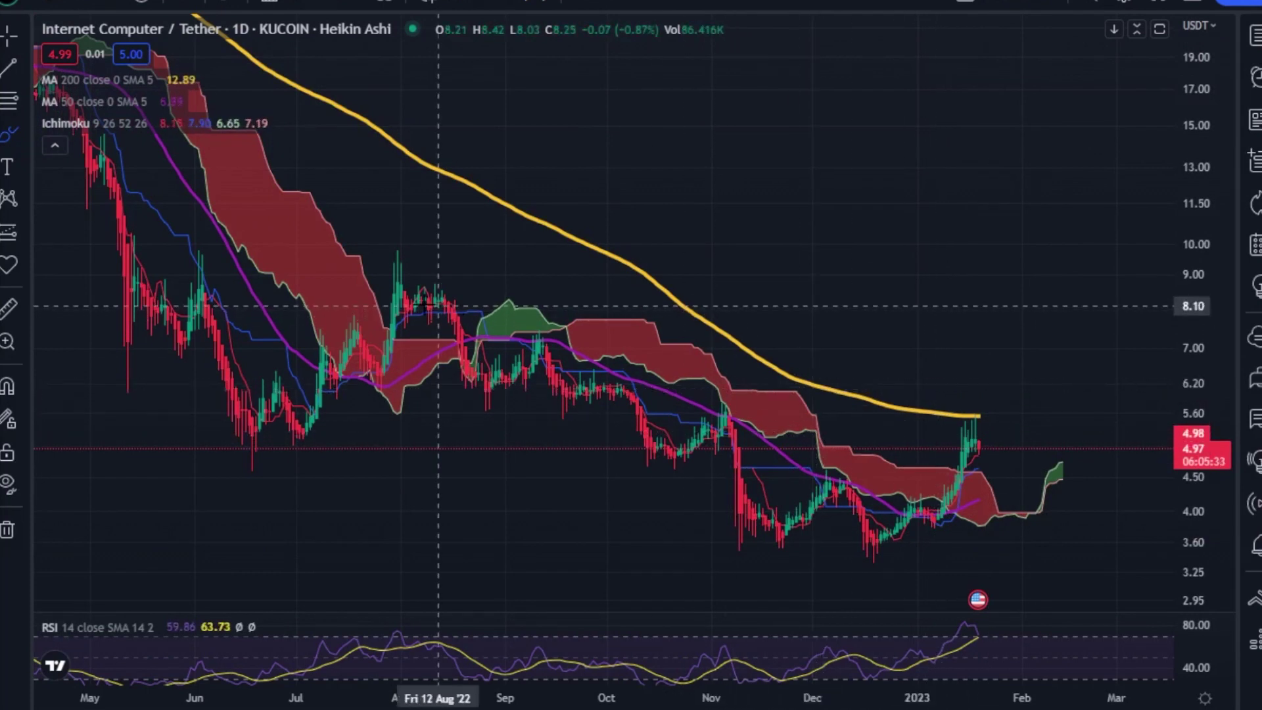
pyautogui.scroll(-2, 434, 283)
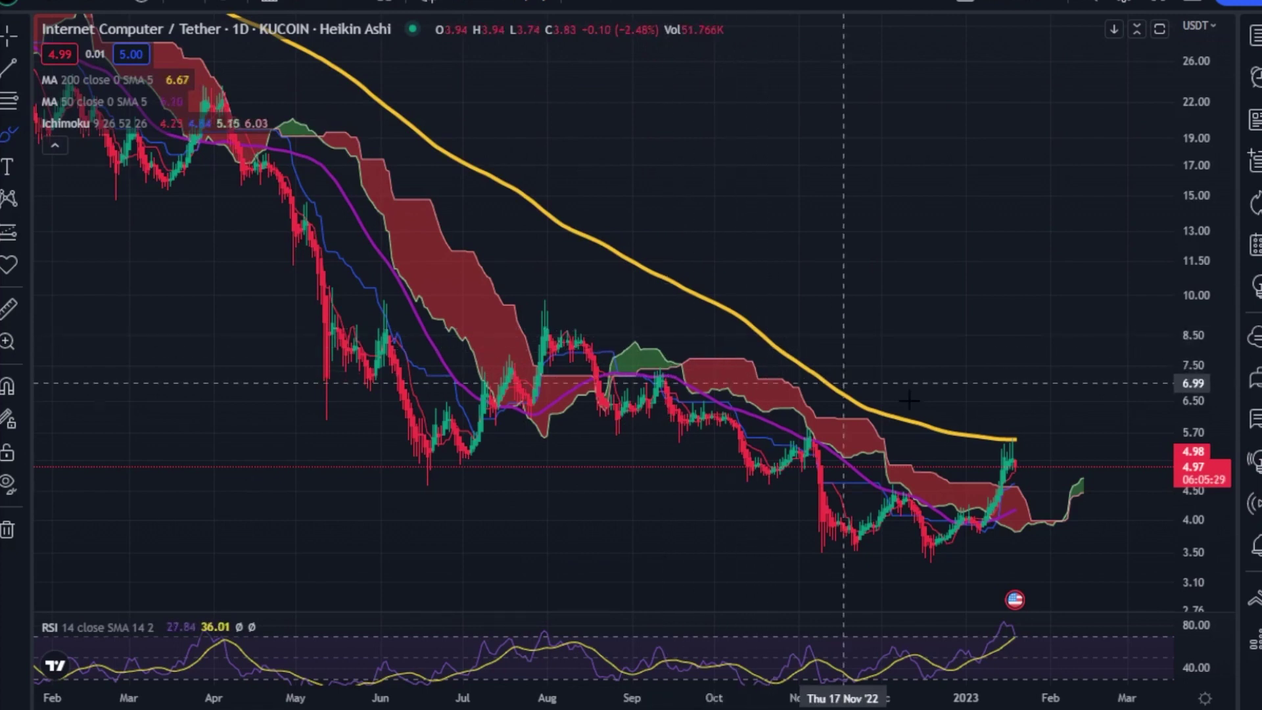
pyautogui.scroll(-5, 1029, 263)
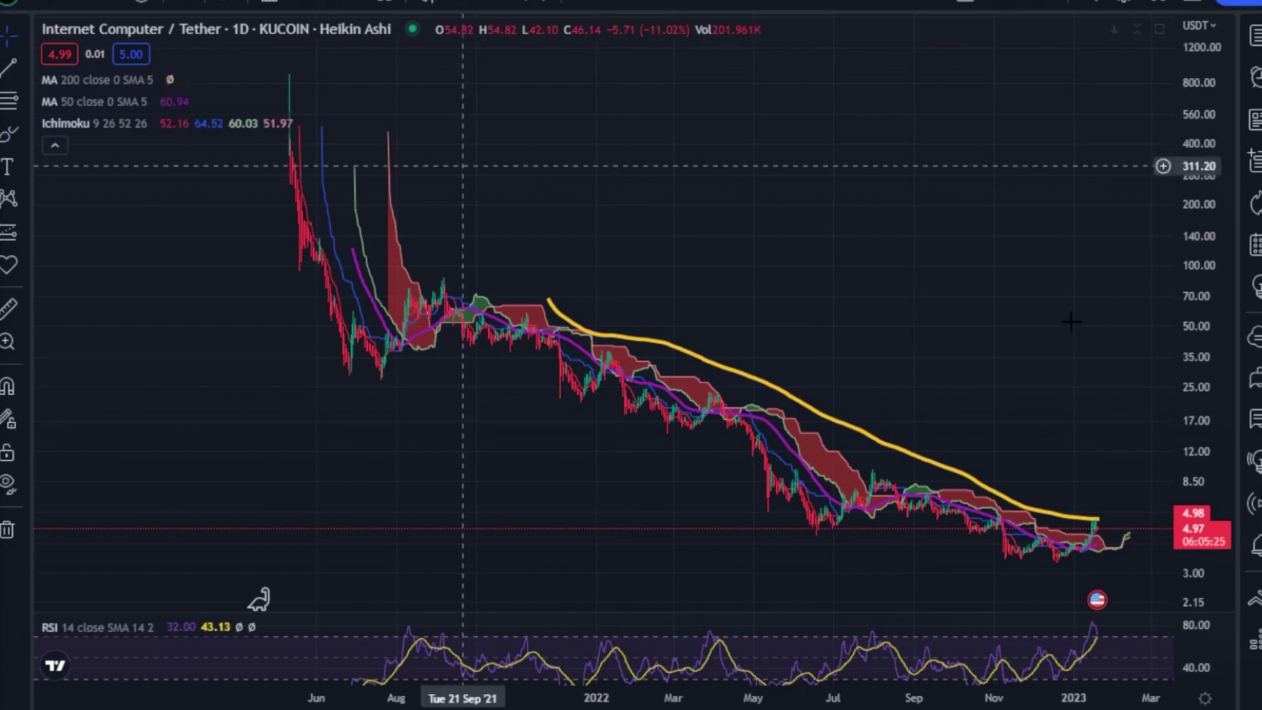
pyautogui.hscroll(5, 834, 259)
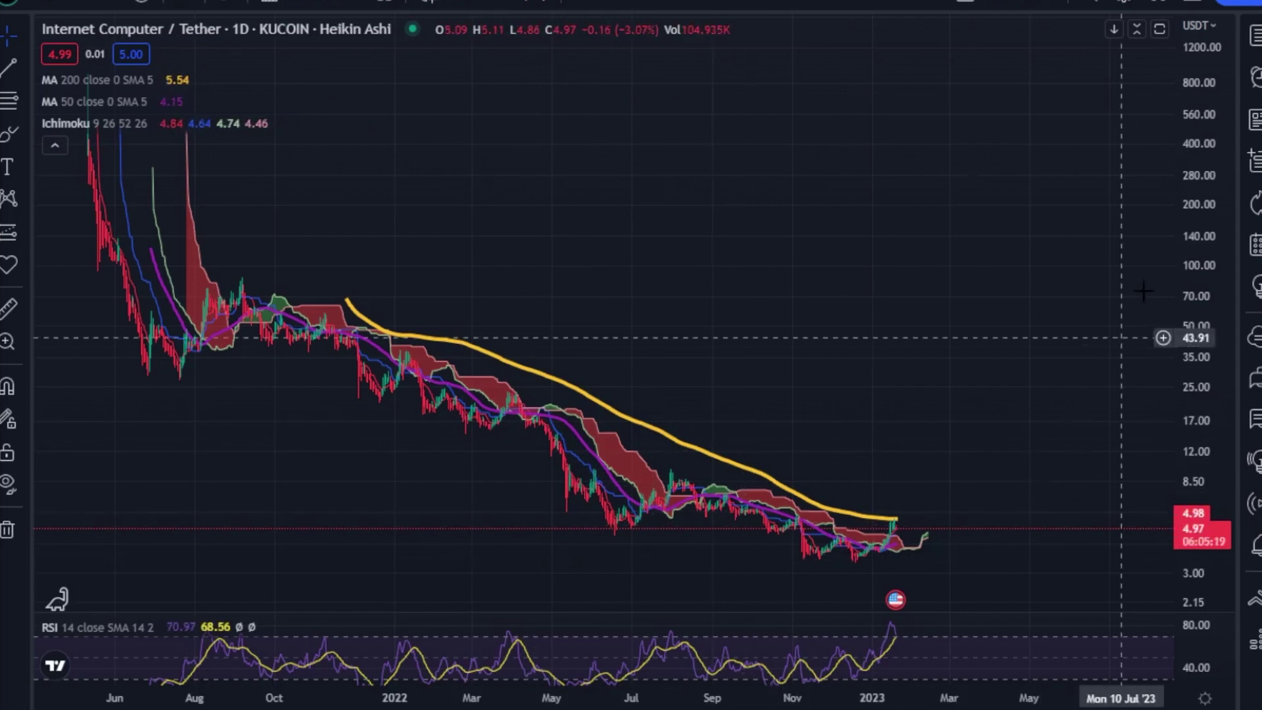
pyautogui.scroll(-5, 1049, 306)
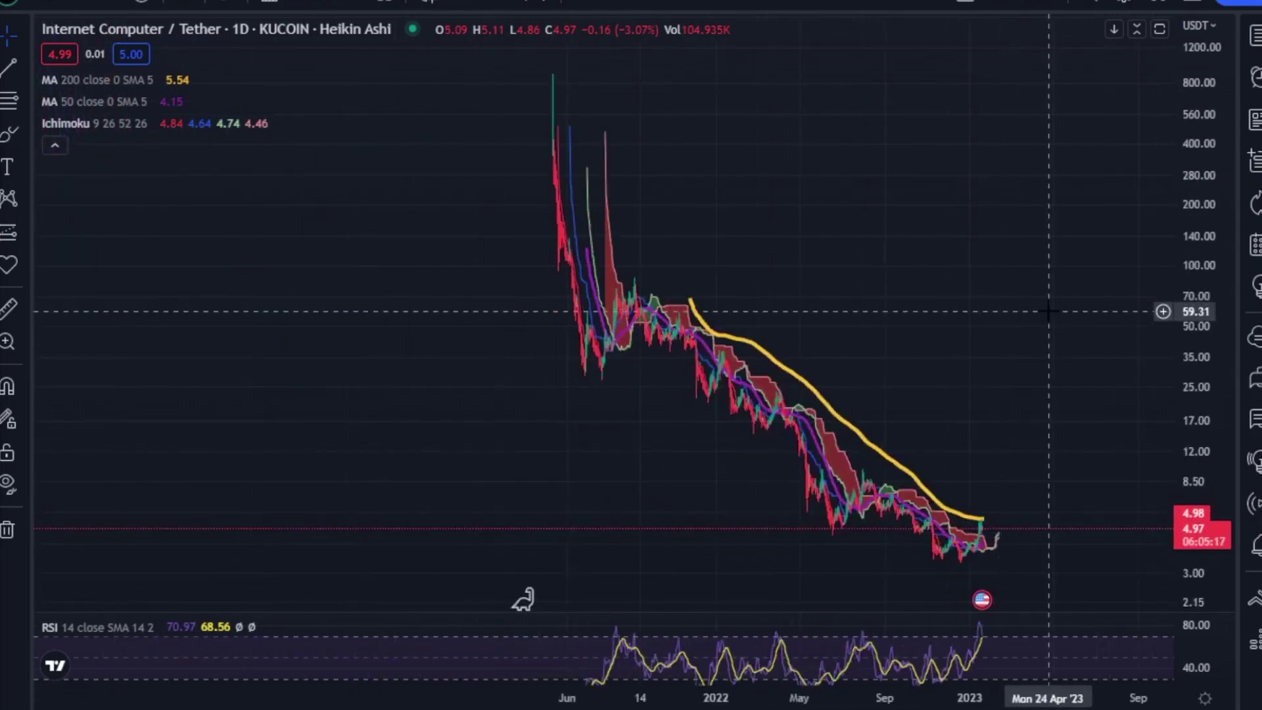
pyautogui.hscroll(3, 1049, 311)
pyautogui.click(8, 137)
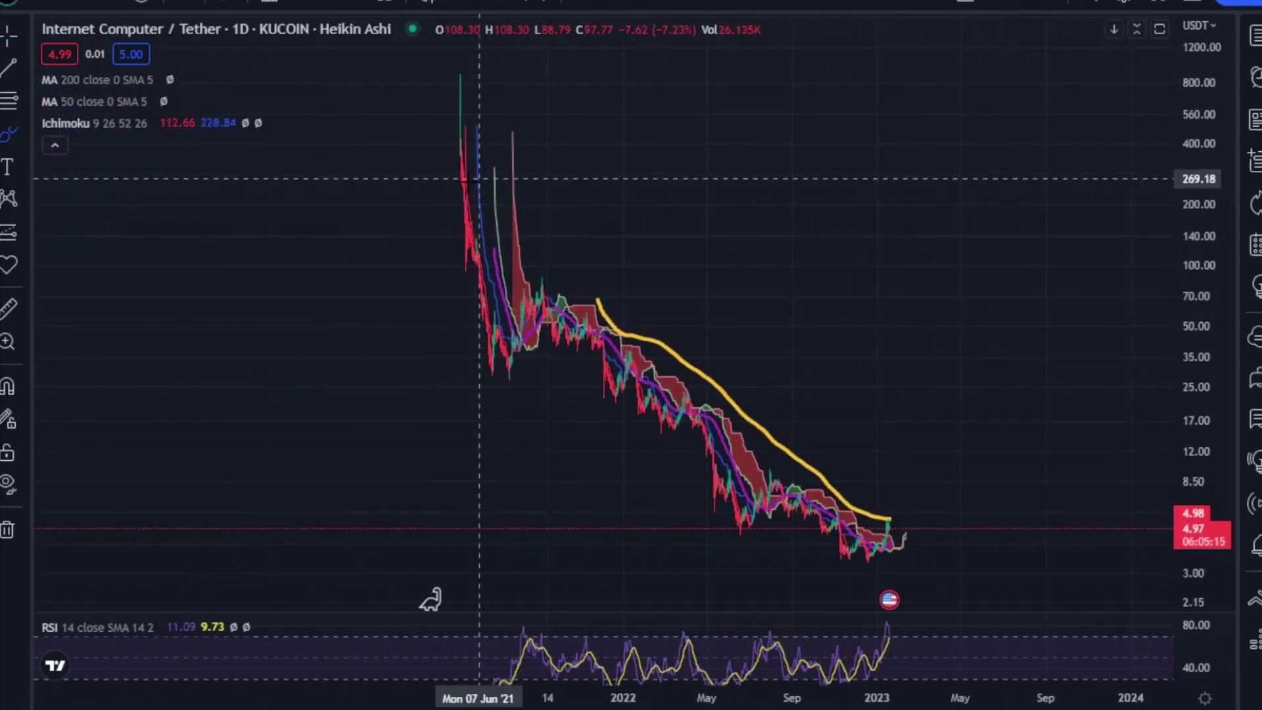
pyautogui.moveTo(468, 209)
pyautogui.mouseDown()
pyautogui.moveTo(519, 362)
pyautogui.moveTo(543, 293)
pyautogui.moveTo(919, 539)
pyautogui.mouseUp()
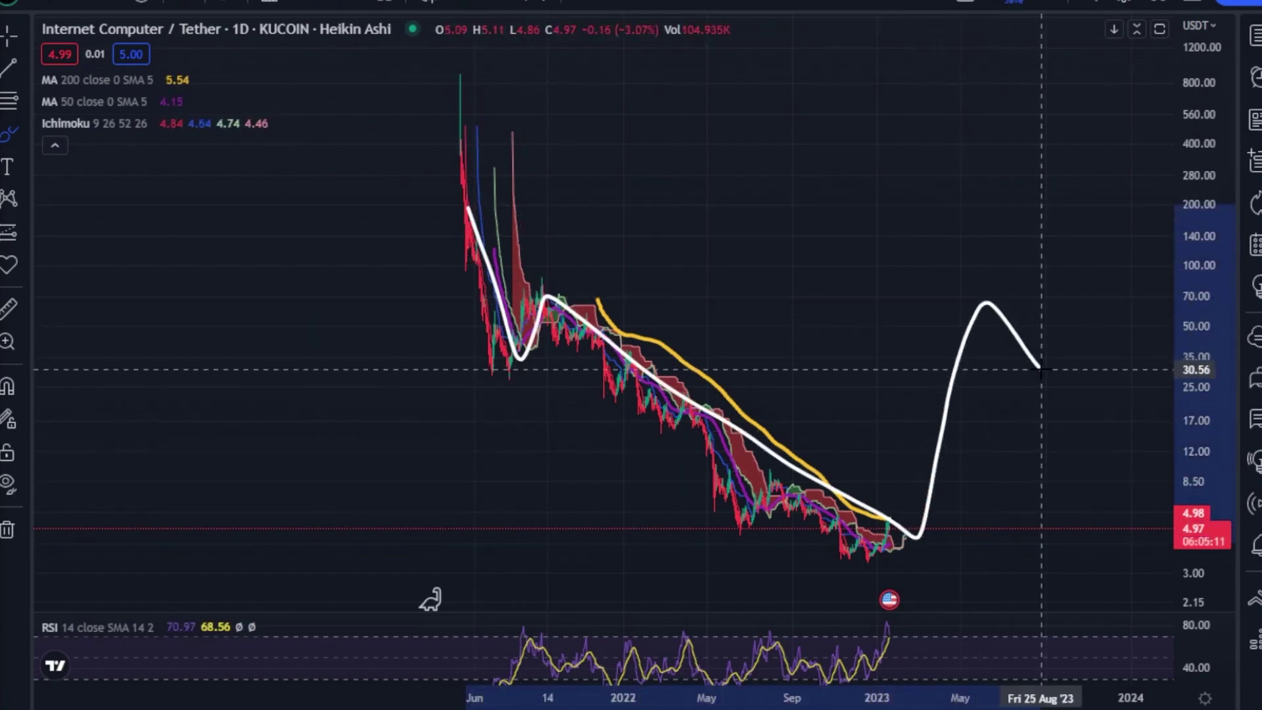
pyautogui.moveTo(1064, 341); pyautogui.dragTo(1130, 110)
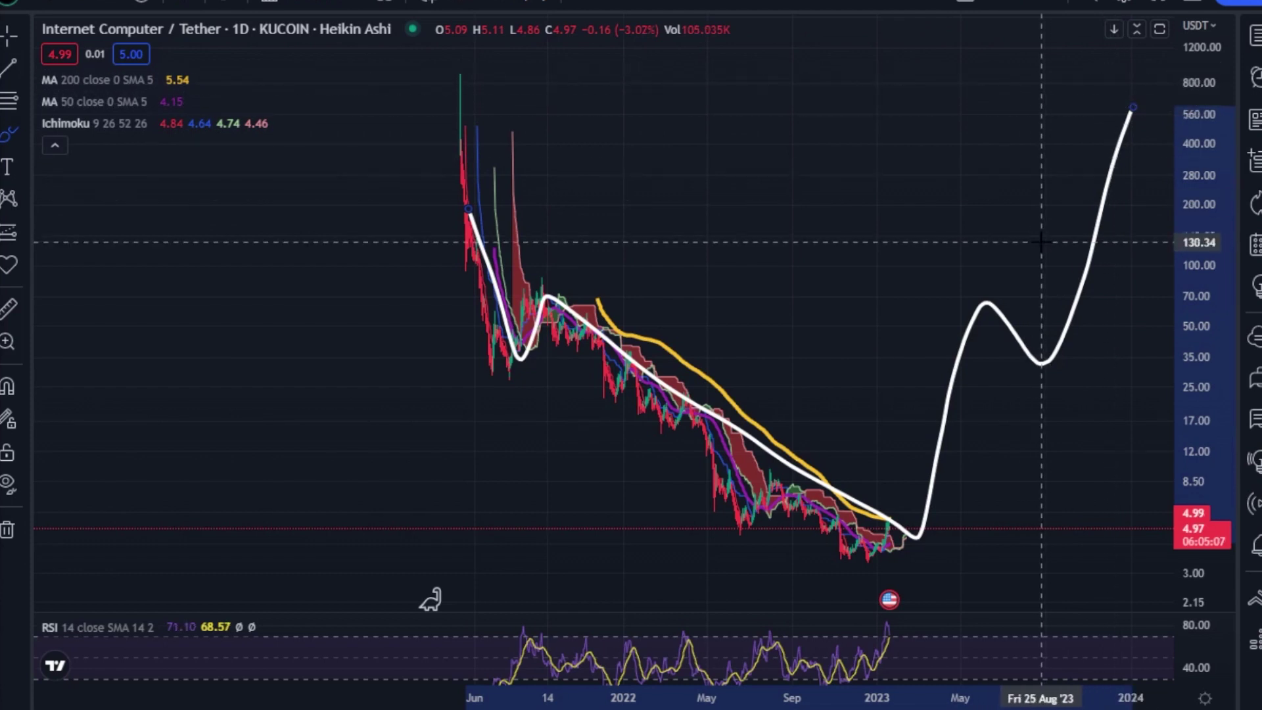
pyautogui.hotkey('ctrl', 'z')
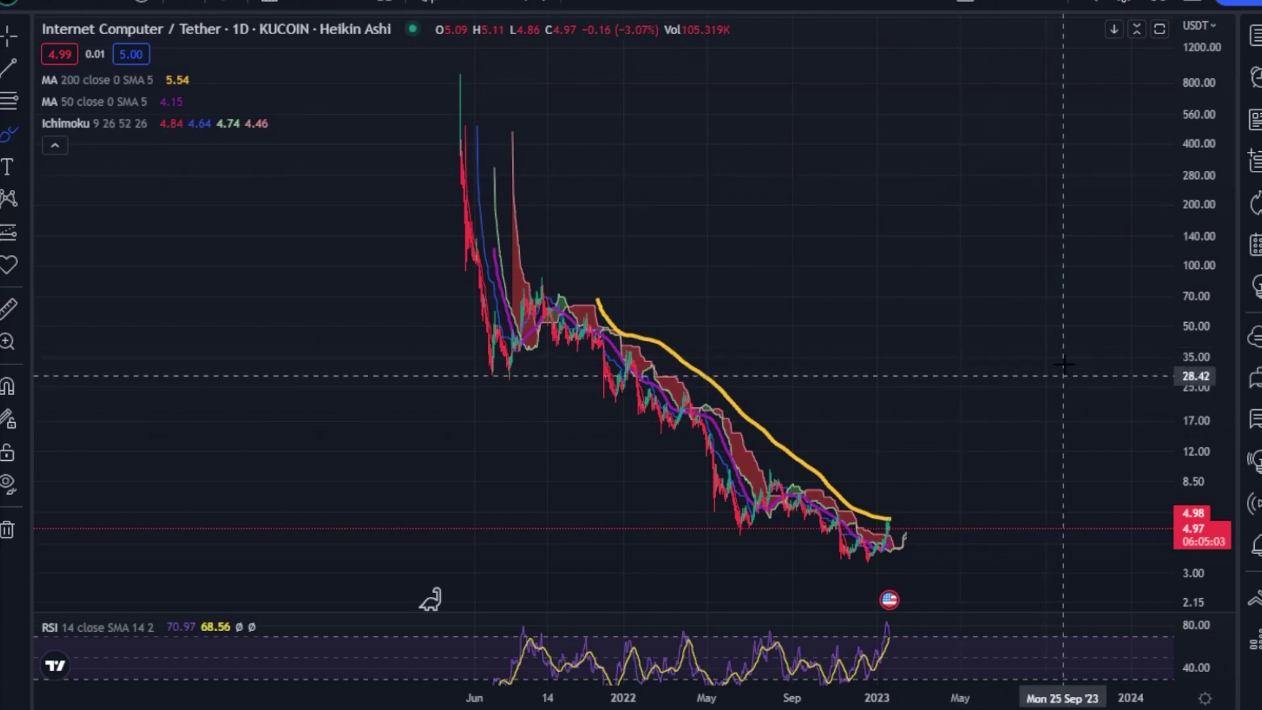
pyautogui.scroll(3, 769, 509)
# - Switch the ICPUSDT chart to 4-hour candles
pyautogui.scroll(6, 552, 278)
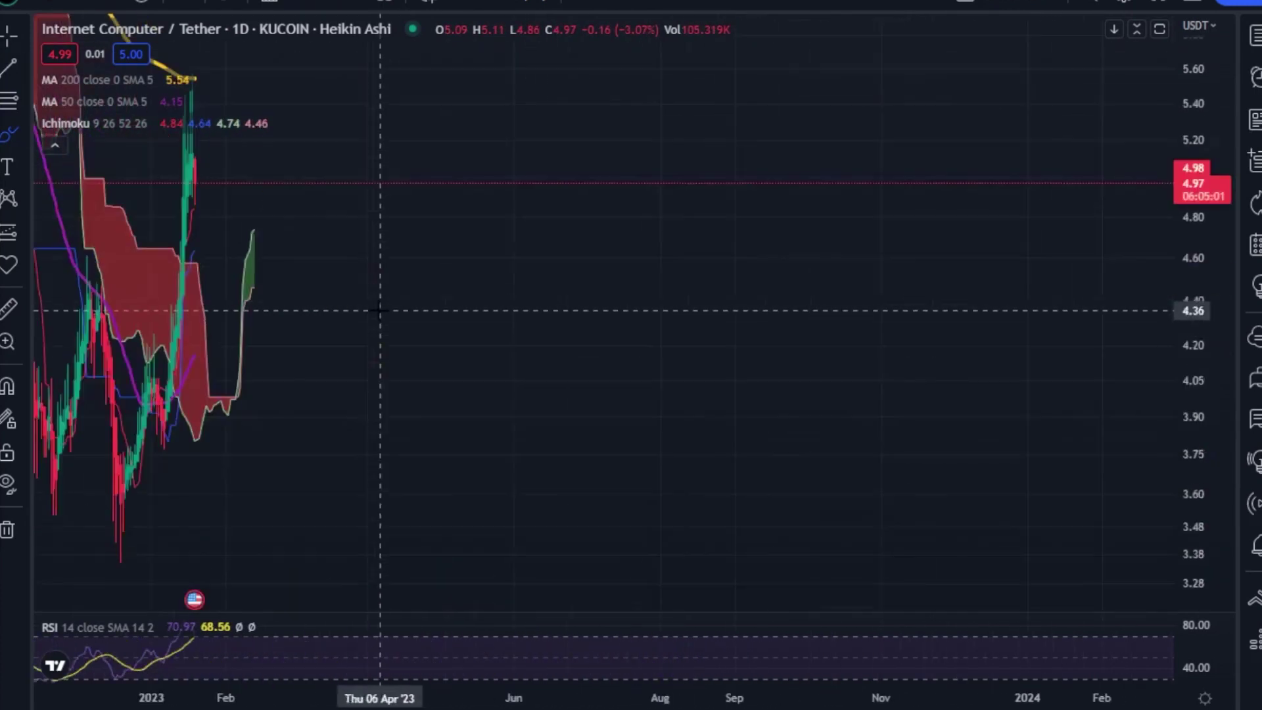
pyautogui.click(175, 2)
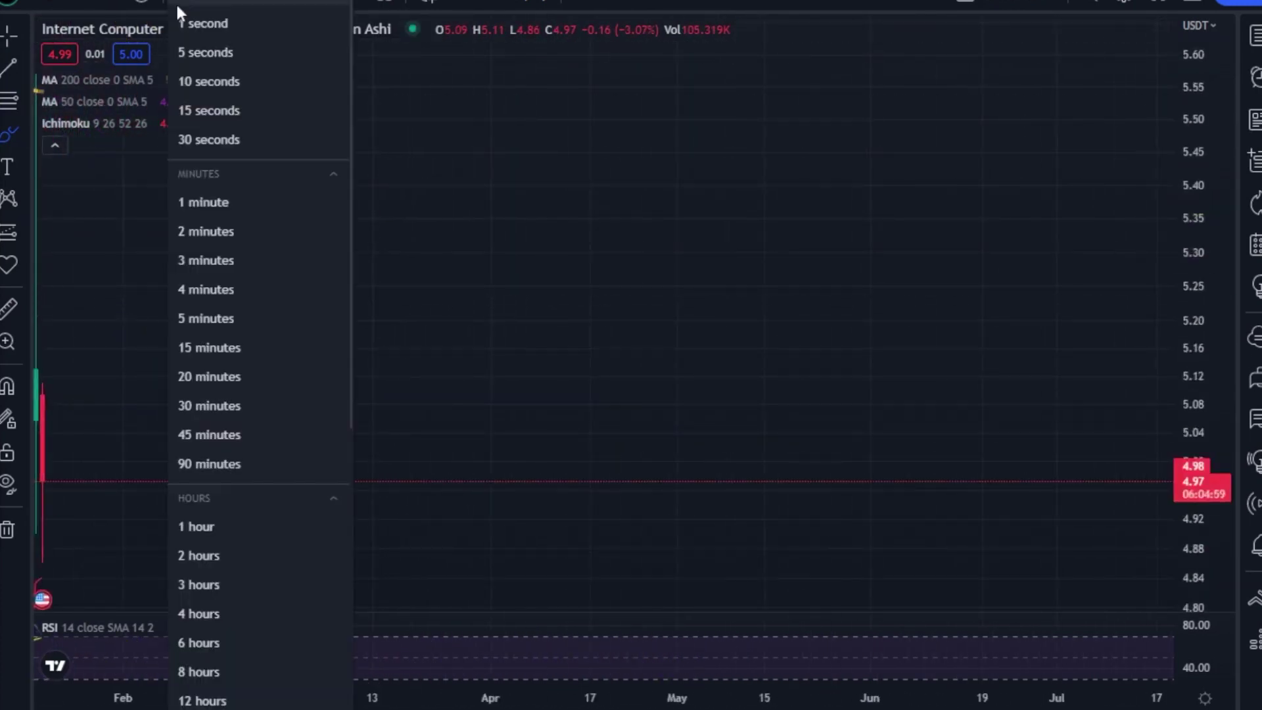
pyautogui.click(245, 608)
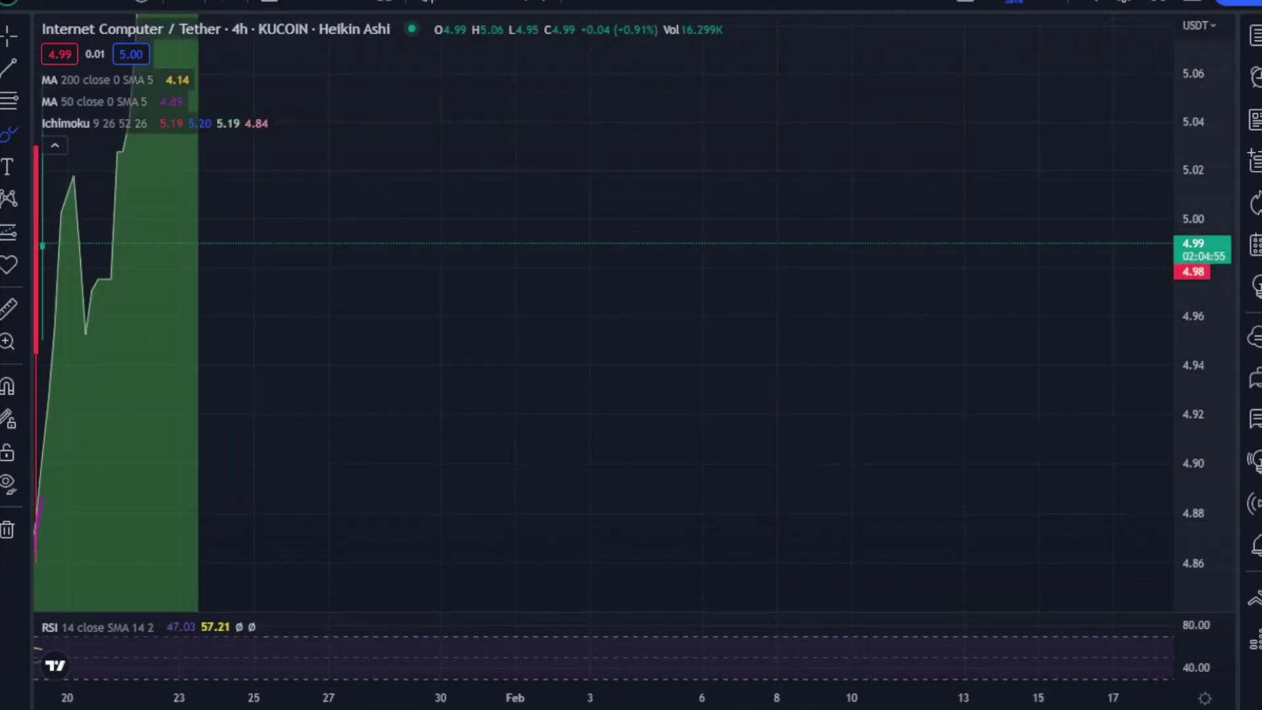
pyautogui.scroll(-3, 501, 358)
pyautogui.scroll(3, 330, 265)
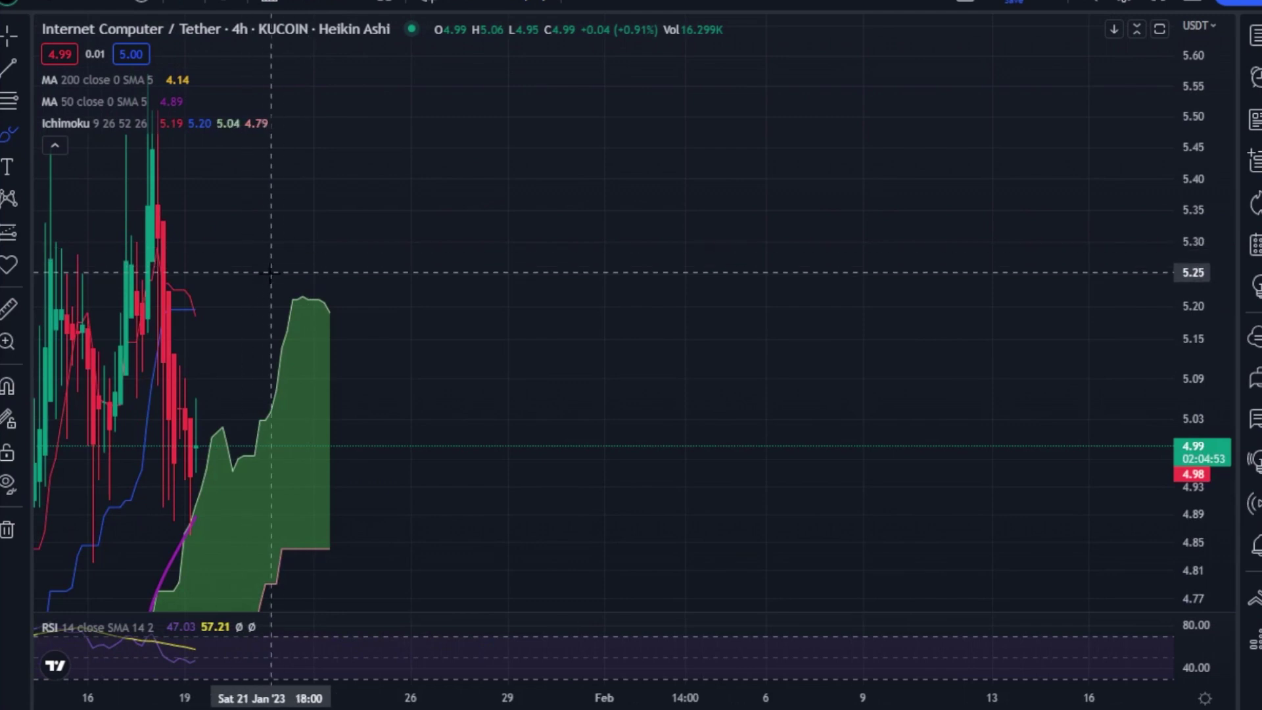
pyautogui.scroll(3, 271, 272)
pyautogui.scroll(-5, 330, 290)
# - Frame the recent candles and sketch a path from the 5.50 high, bouncing to 5.22, sliding toward 4.45
pyautogui.moveTo(468, 369); pyautogui.dragTo(708, 421)
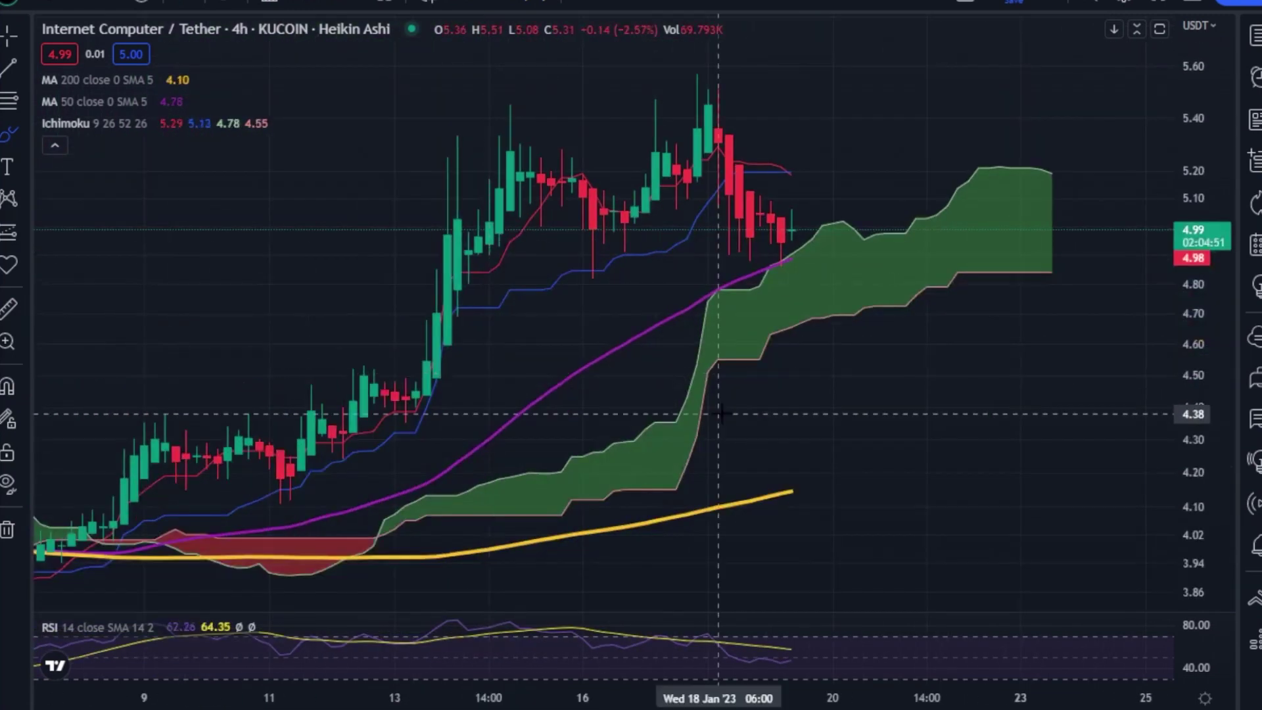
pyautogui.scroll(2, 703, 414)
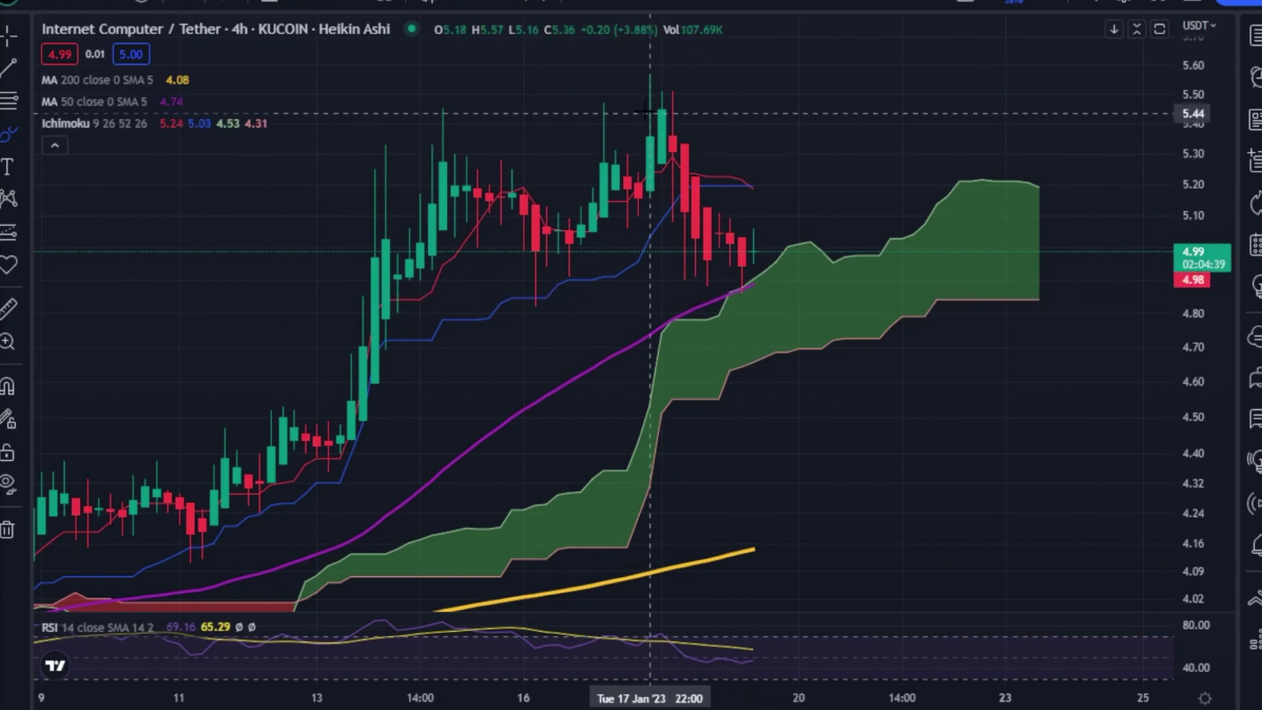
pyautogui.moveTo(650, 110)
pyautogui.mouseDown()
pyautogui.moveTo(684, 140)
pyautogui.moveTo(753, 283)
pyautogui.moveTo(822, 167)
pyautogui.moveTo(1051, 436)
pyautogui.mouseUp()
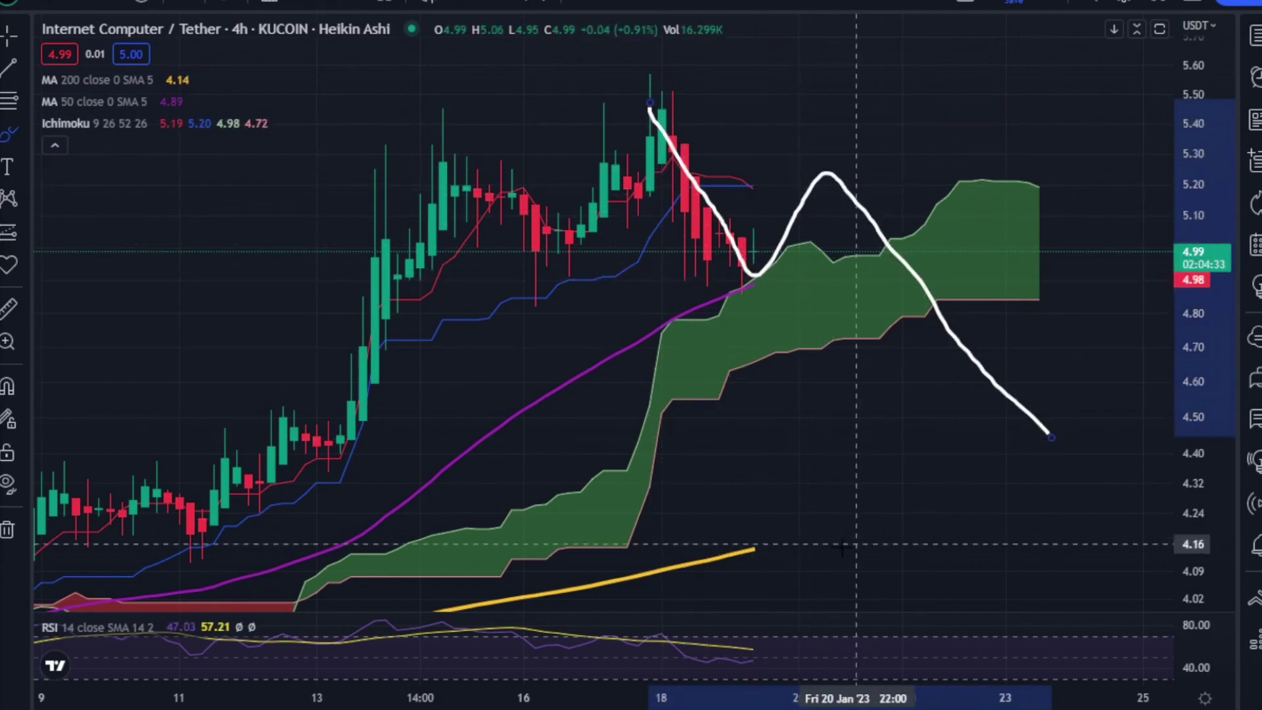
# - Add a rising curve extending the yellow MA, a support line near 4.85, and a consolidation box
pyautogui.moveTo(758, 547)
pyautogui.mouseDown()
pyautogui.moveTo(1088, 416)
pyautogui.moveTo(1166, 351)
pyautogui.mouseUp()
pyautogui.moveTo(400, 307); pyautogui.dragTo(982, 254)
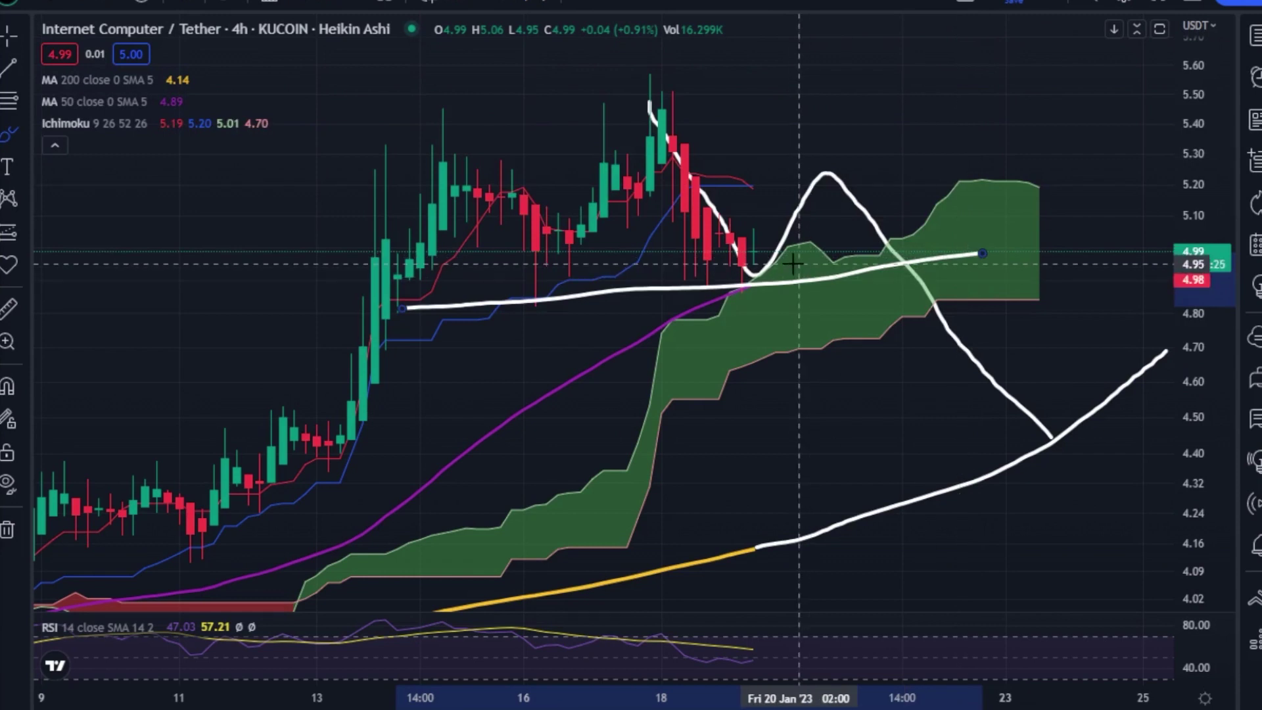
pyautogui.scroll(-2, 793, 263)
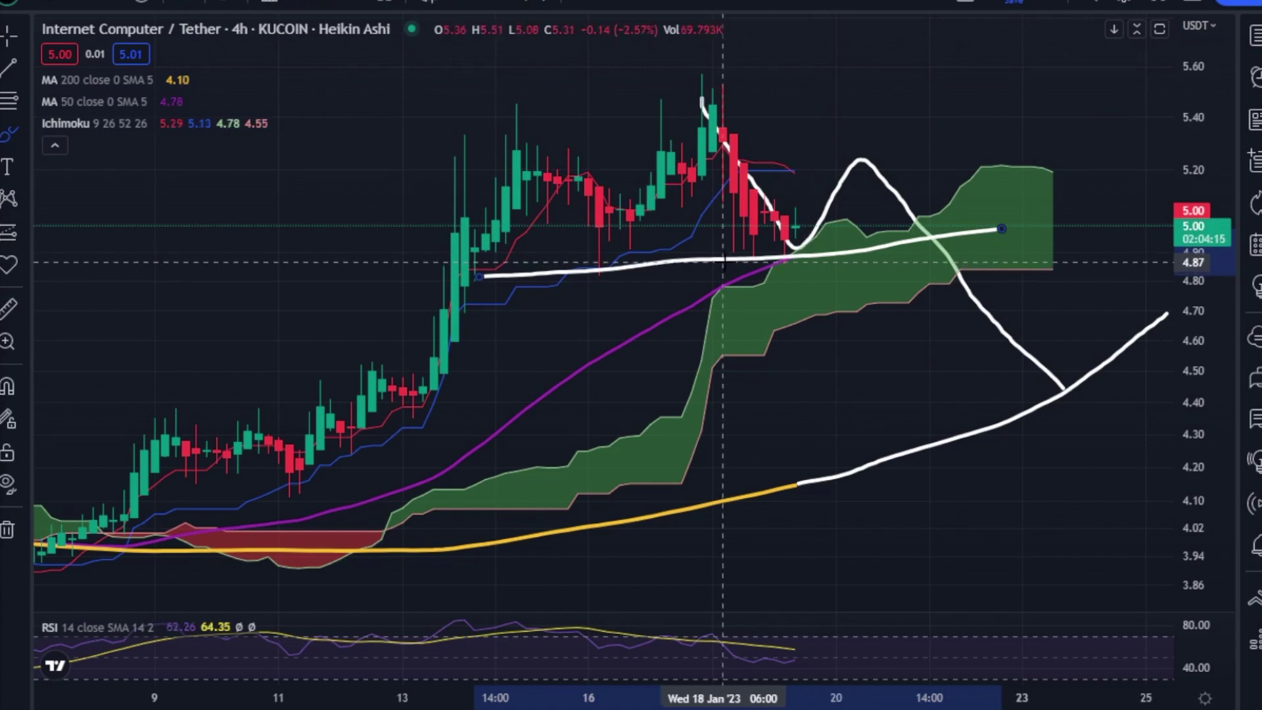
pyautogui.moveTo(916, 67)
pyautogui.mouseDown()
pyautogui.moveTo(460, 45)
pyautogui.moveTo(495, 376)
pyautogui.moveTo(956, 335)
pyautogui.moveTo(983, 138)
pyautogui.moveTo(913, 62)
pyautogui.mouseUp()
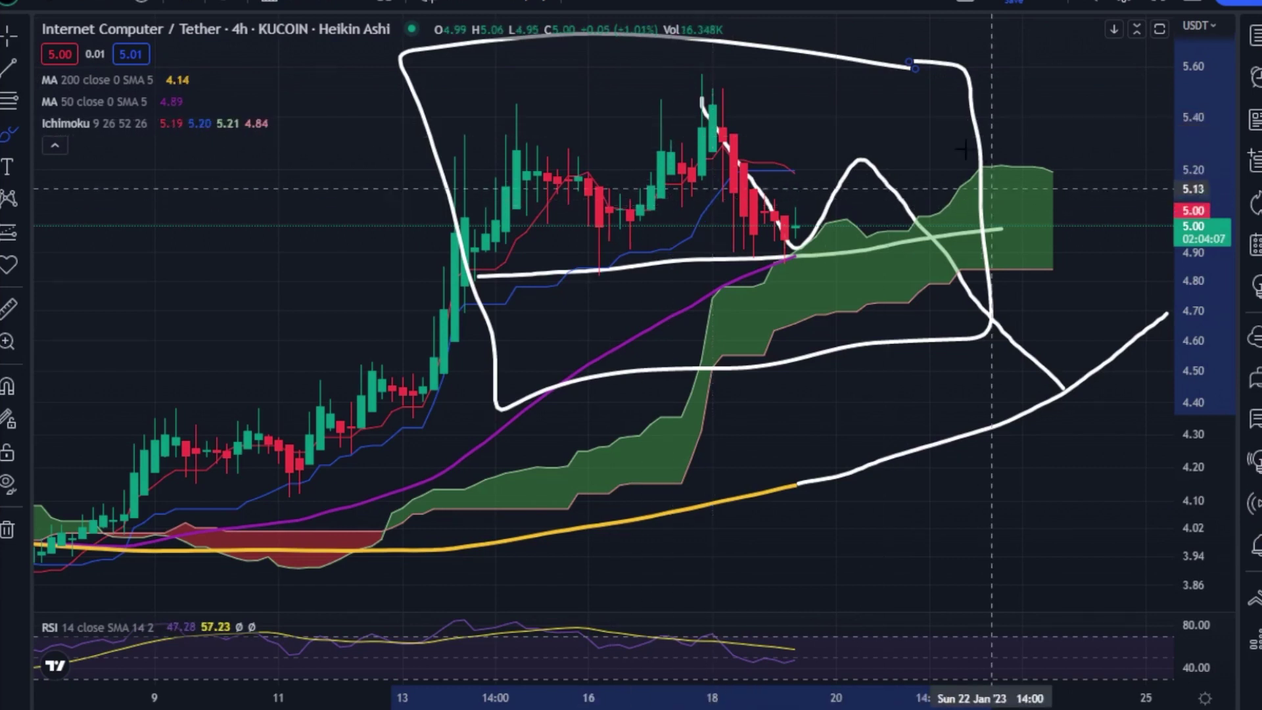
# - Replace the rough box with a tighter loop around the 4.70–5.60 consolidation
pyautogui.hotkey('ctrl', 'z')
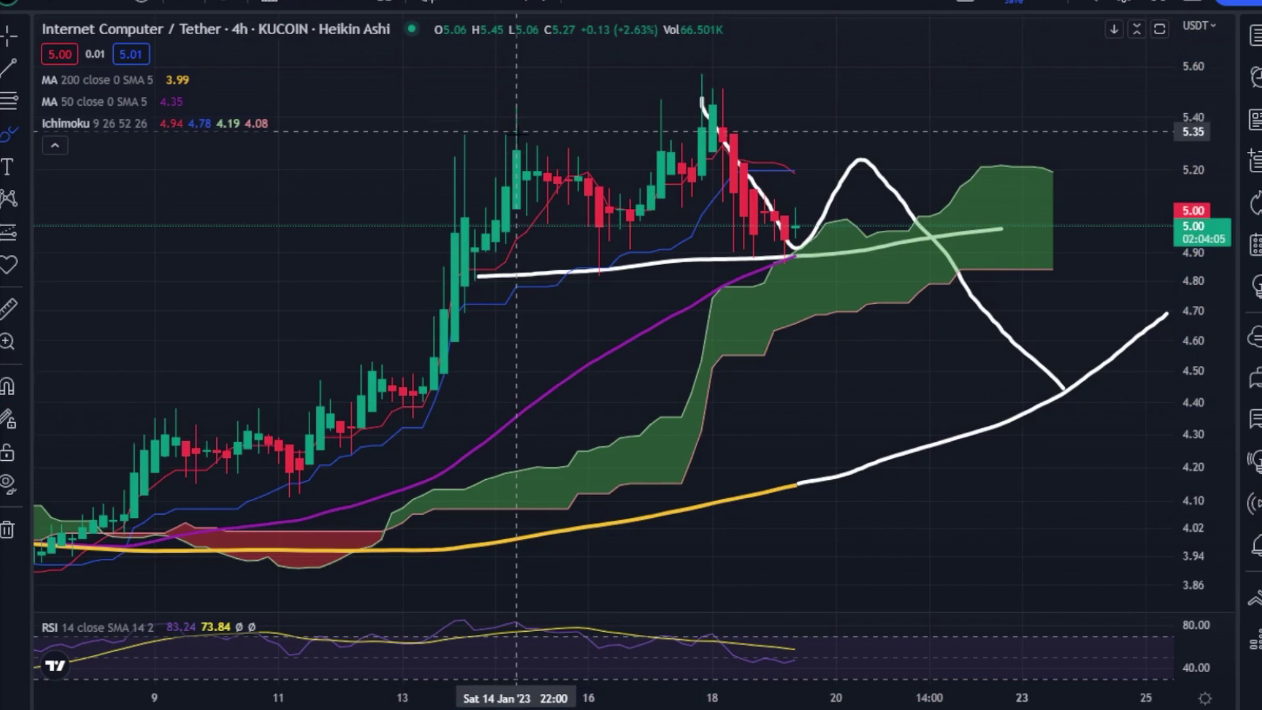
pyautogui.scroll(-1, 455, 184)
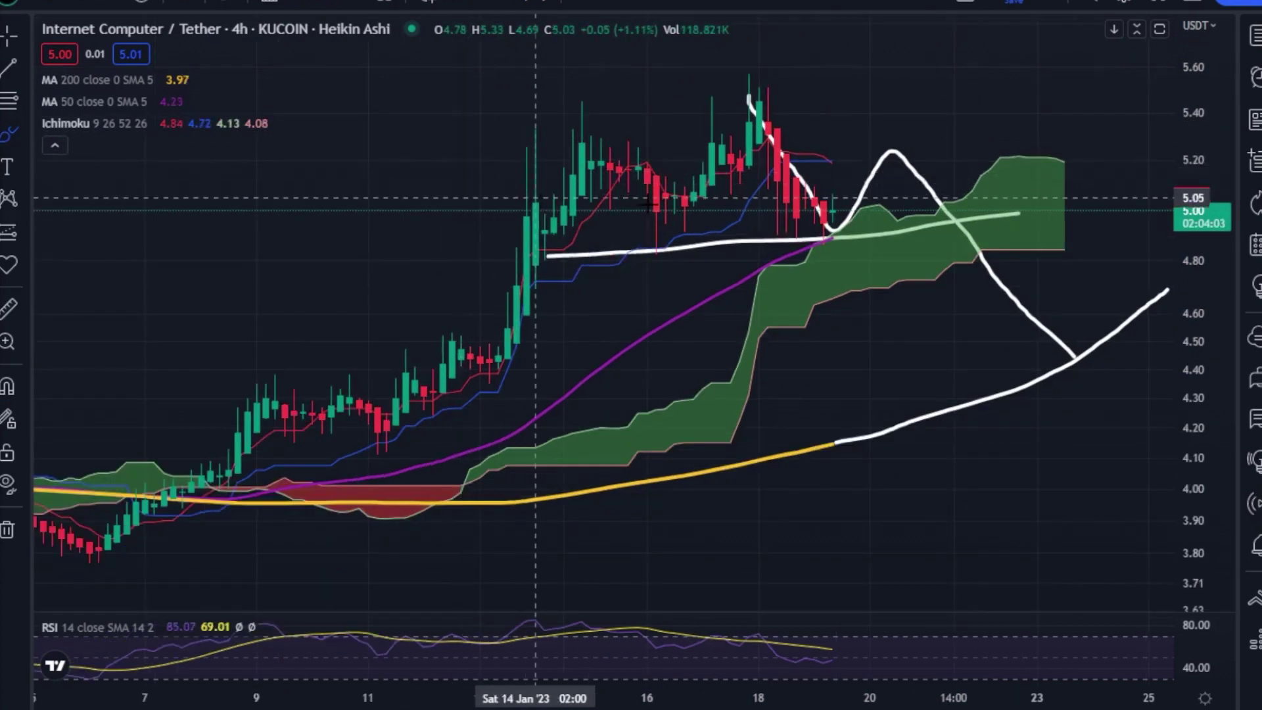
pyautogui.moveTo(804, 72)
pyautogui.mouseDown()
pyautogui.moveTo(510, 98)
pyautogui.moveTo(470, 297)
pyautogui.moveTo(1075, 266)
pyautogui.mouseUp()
pyautogui.moveTo(1103, 105); pyautogui.dragTo(778, 54)
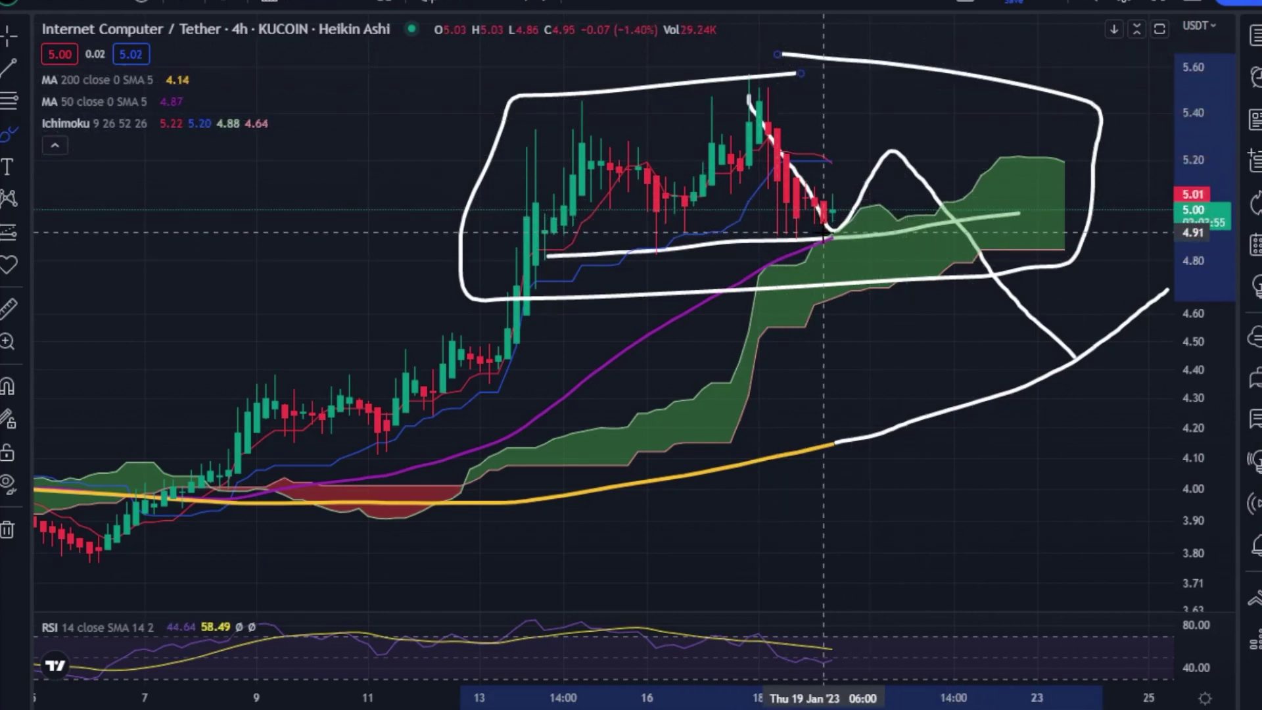
# - Add a Fibonacci retracement from the 5.56 high, sketch extra zigzag projections, then undo them
pyautogui.click(6, 104)
pyautogui.click(731, 77)
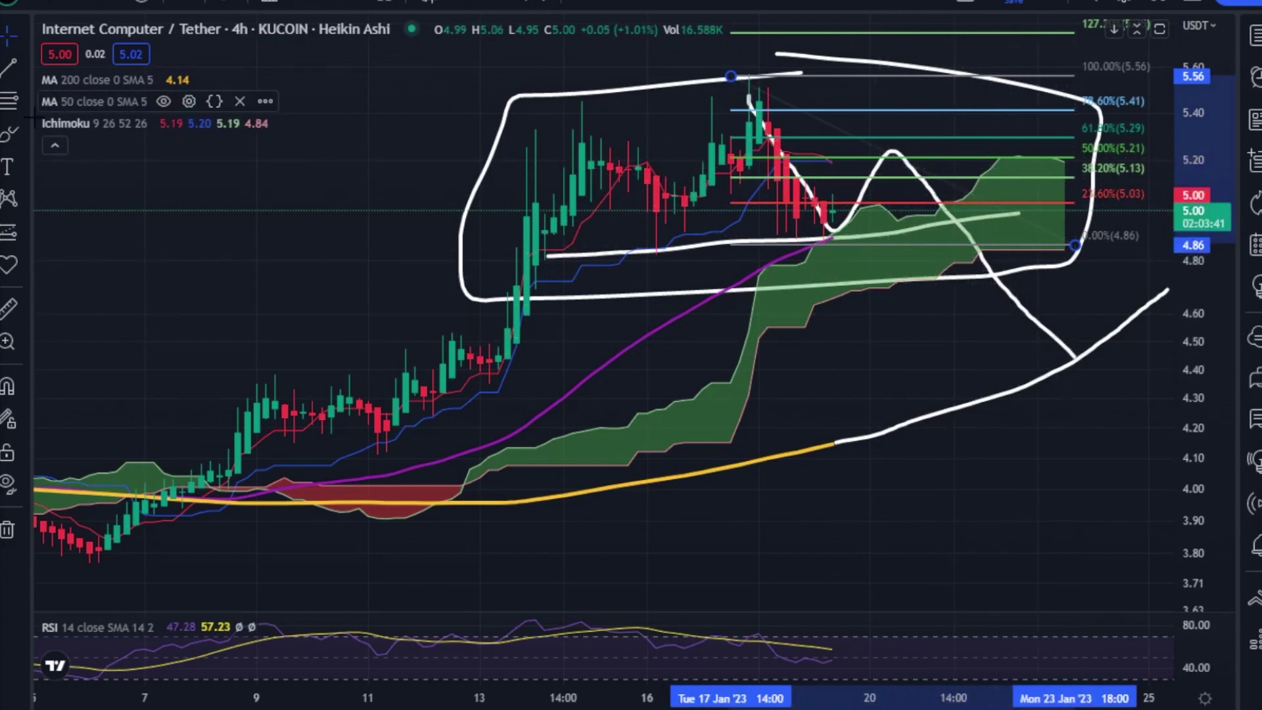
pyautogui.click(10, 135)
pyautogui.moveTo(753, 98)
pyautogui.mouseDown()
pyautogui.moveTo(766, 118)
pyautogui.moveTo(888, 158)
pyautogui.moveTo(1102, 383)
pyautogui.mouseUp()
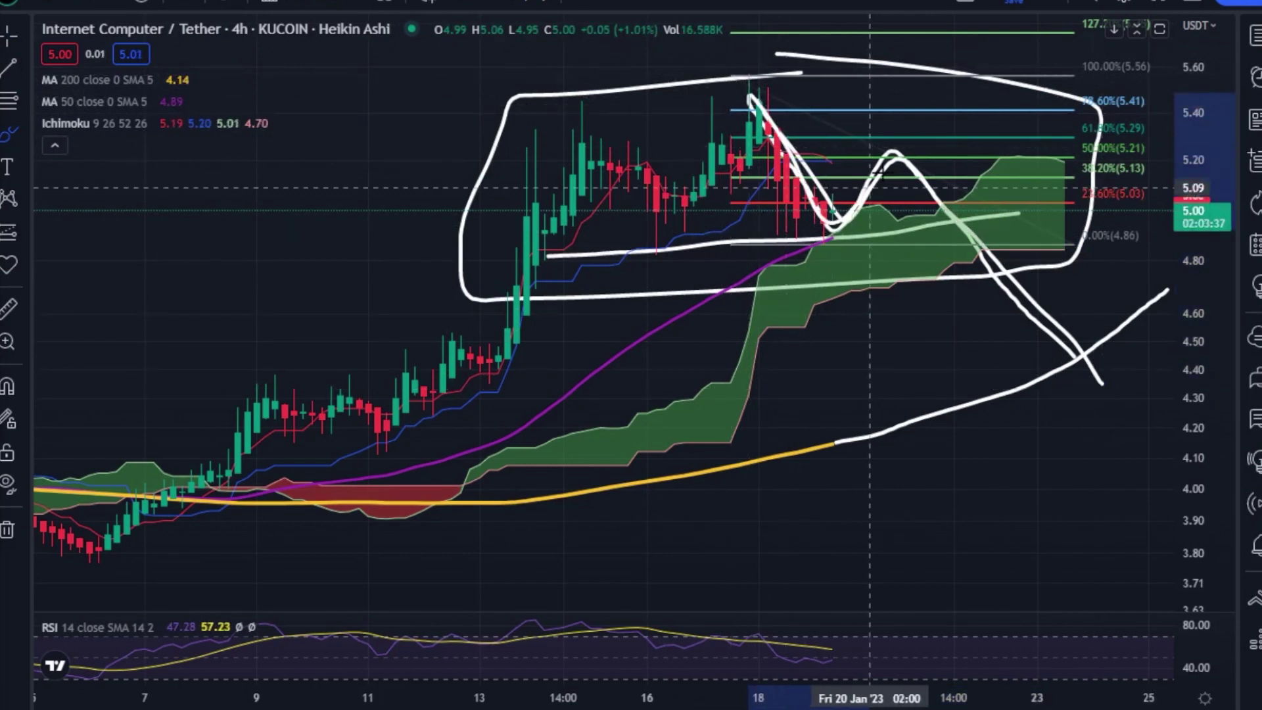
pyautogui.moveTo(992, 283)
pyautogui.mouseDown()
pyautogui.moveTo(1043, 231)
pyautogui.moveTo(1107, 269)
pyautogui.moveTo(1149, 317)
pyautogui.mouseUp()
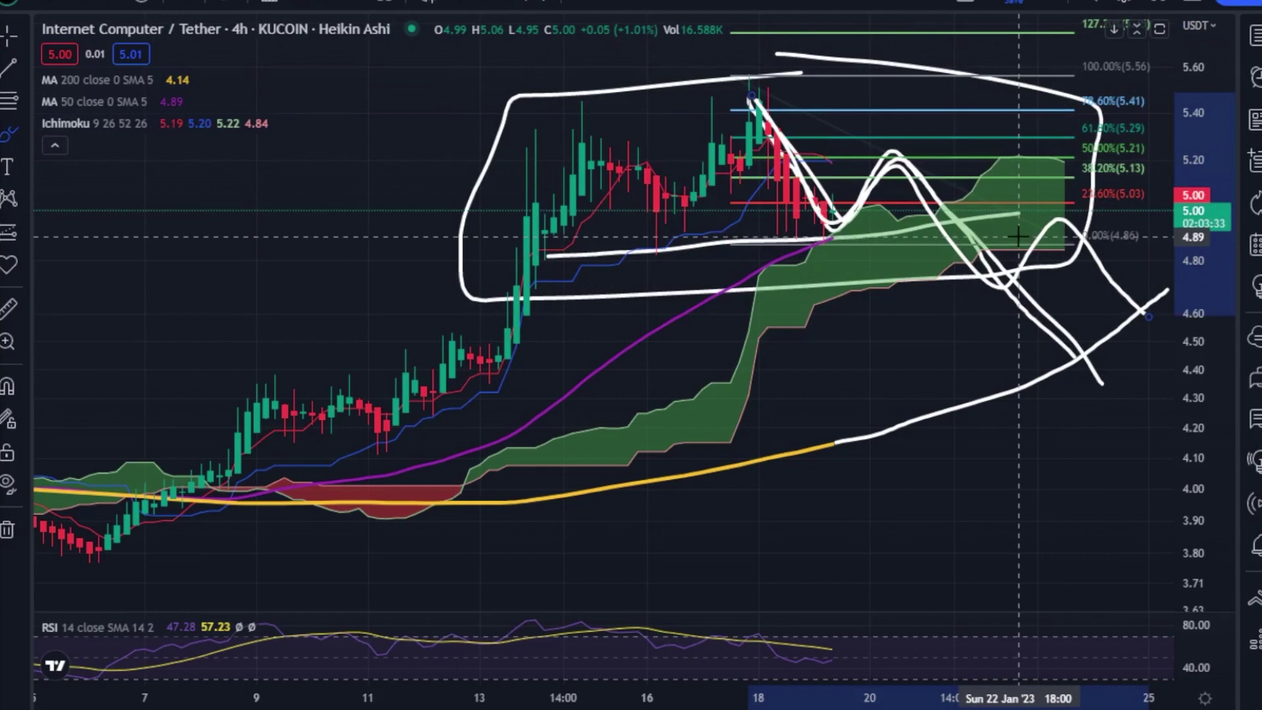
pyautogui.hotkey('ctrl', 'z')
pyautogui.hotkey('ctrl', 'z')
pyautogui.hotkey('ctrl', 'z')
pyautogui.hotkey('ctrl', 'z')
pyautogui.hotkey('ctrl', 'z')
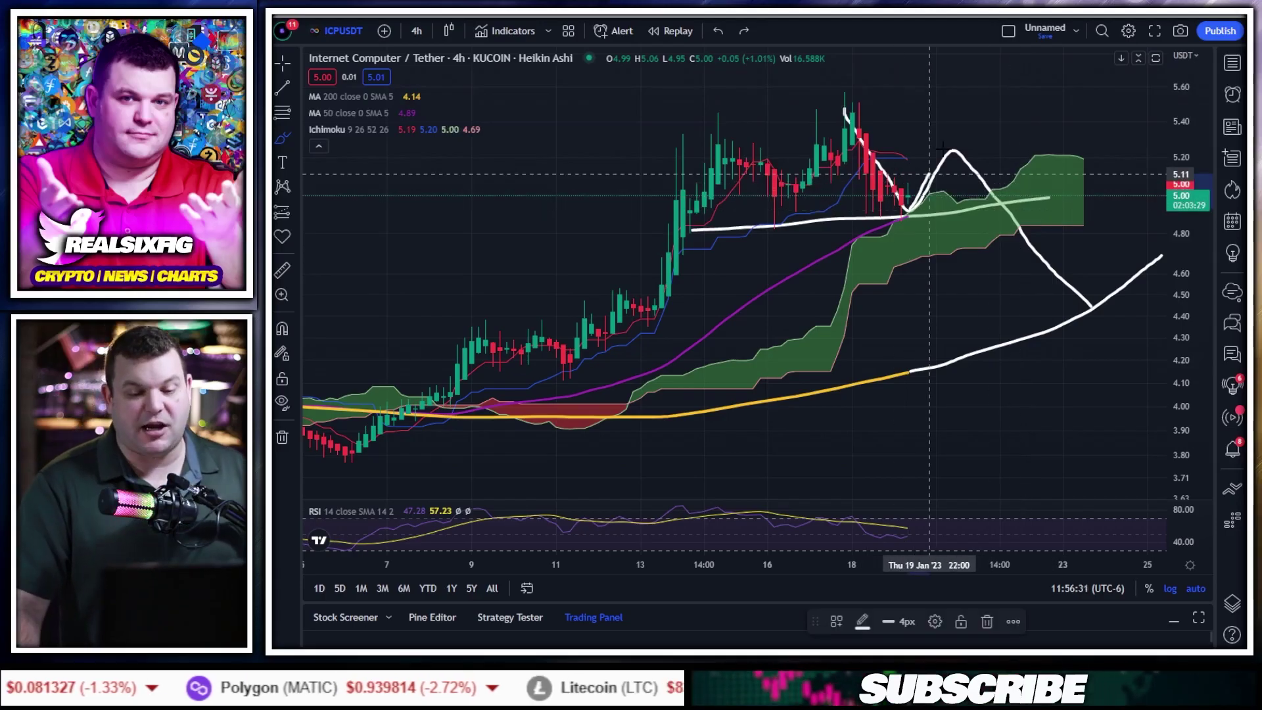
# - Undo the Fibonacci retracement, consolidation outline and extra zigzags with Ctrl+Z, leaving the projection paths
pyautogui.press('ctrl')
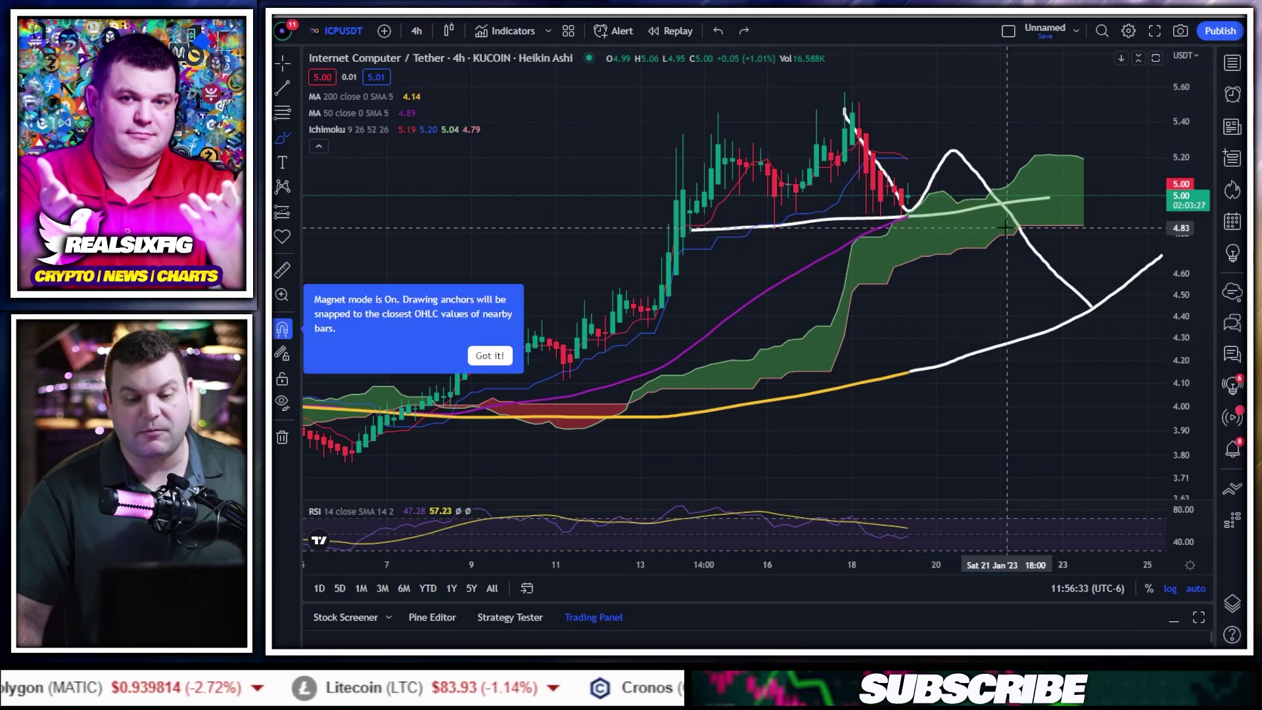